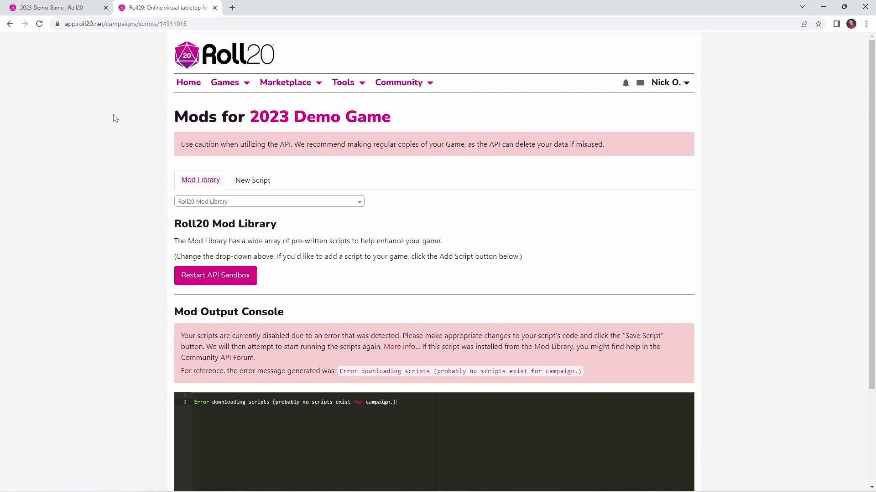
# - Find the TokenMod script in the Mod Library and add it to the 2023 Demo Game
pyautogui.click(244, 203)
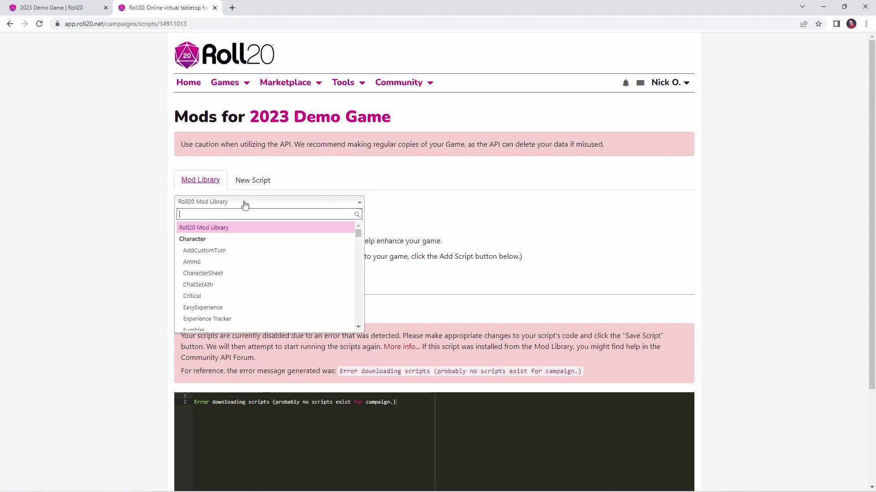
pyautogui.write('tokenm')
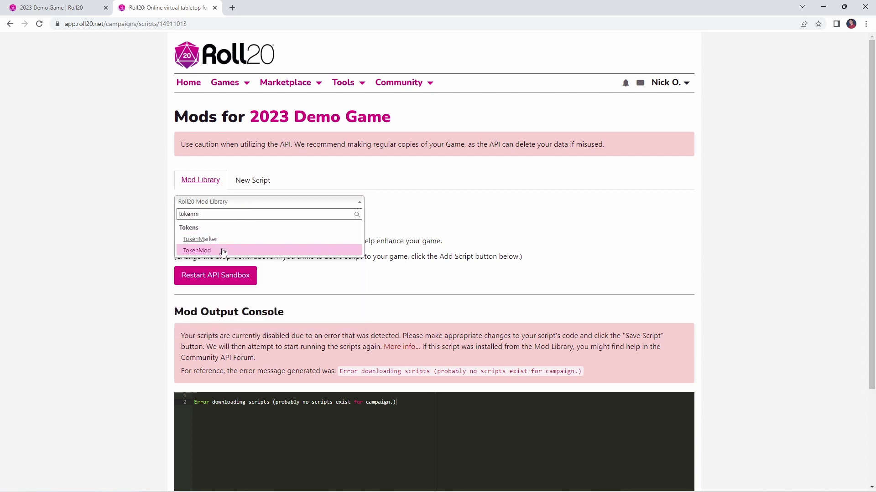
pyautogui.click(223, 251)
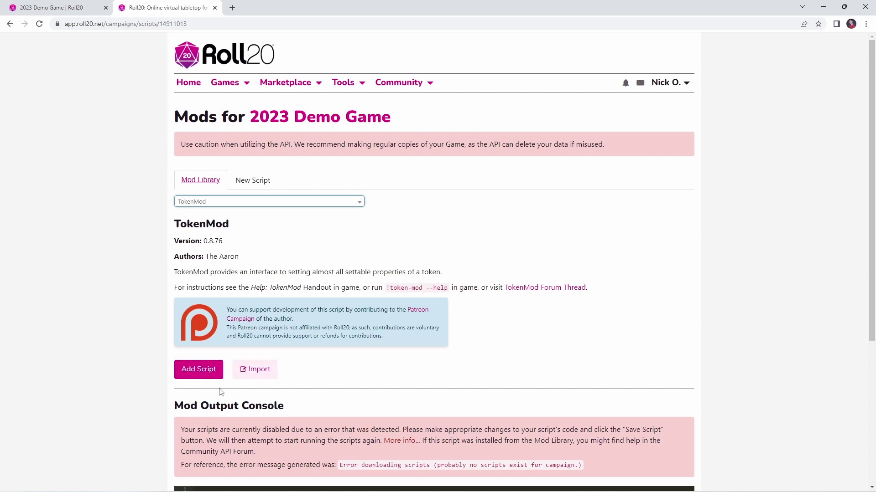
pyautogui.click(202, 370)
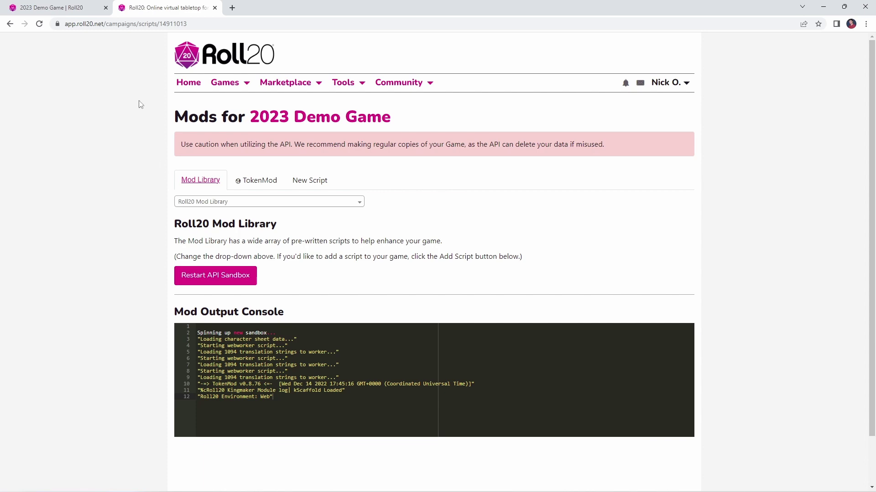
# - Go to the 2023 Demo Game map and review the Ostora token's bar and dynamic lighting settings
pyautogui.click(76, 8)
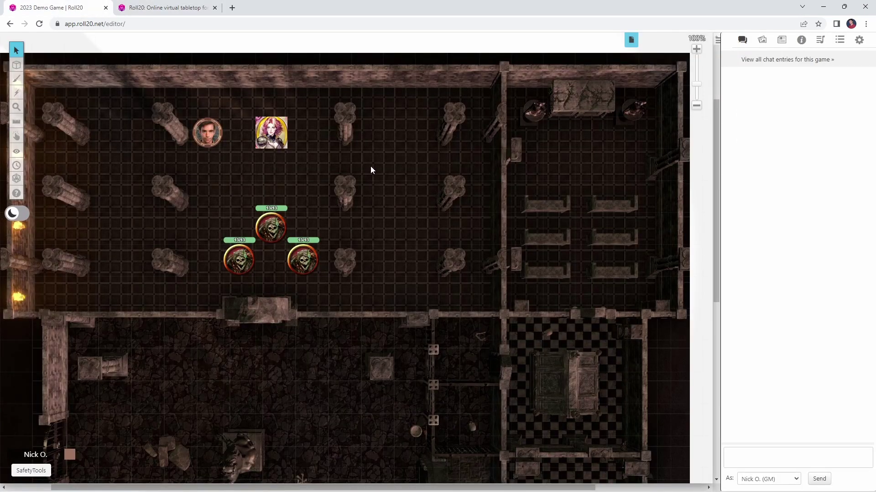
pyautogui.click(279, 131)
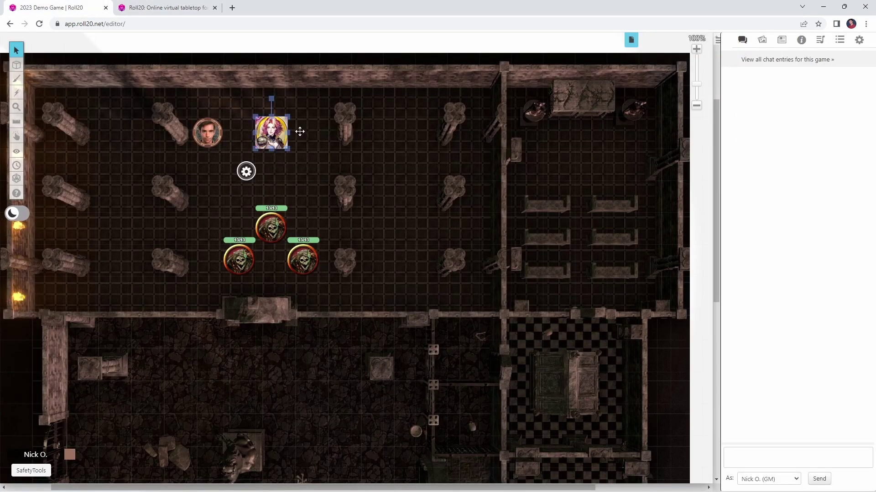
pyautogui.doubleClick(282, 132)
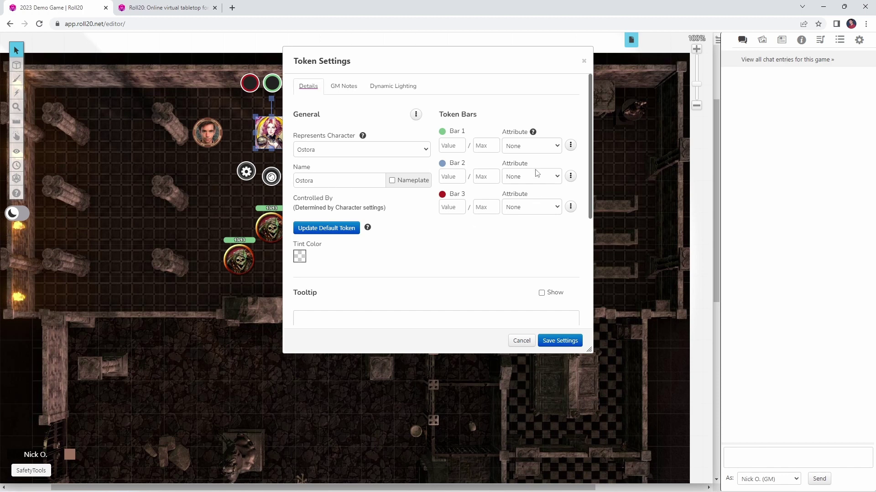
pyautogui.click(414, 93)
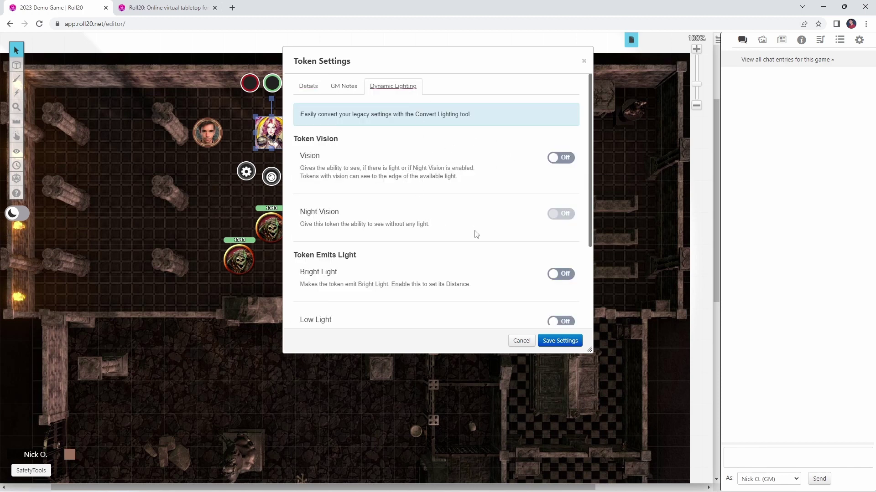
pyautogui.click(308, 87)
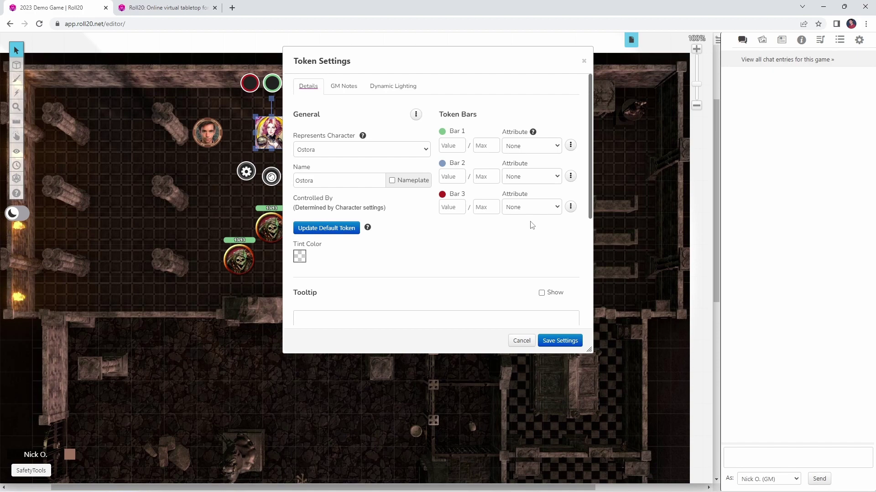
# - Switch to Notepad++ and go through the token-mod command's vision, night vision, bar link and defaulttoken lines
pyautogui.hotkey('alt', 'Tab')
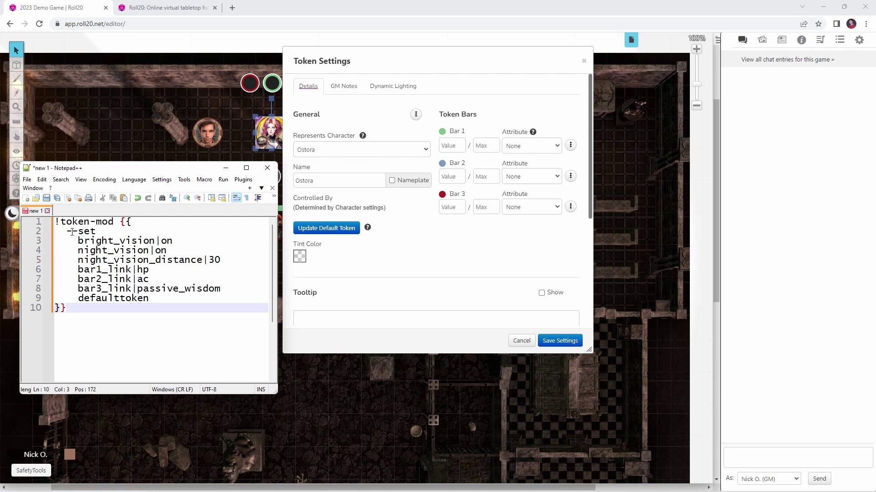
pyautogui.moveTo(79, 241); pyautogui.dragTo(155, 241)
pyautogui.moveTo(169, 251); pyautogui.dragTo(72, 251)
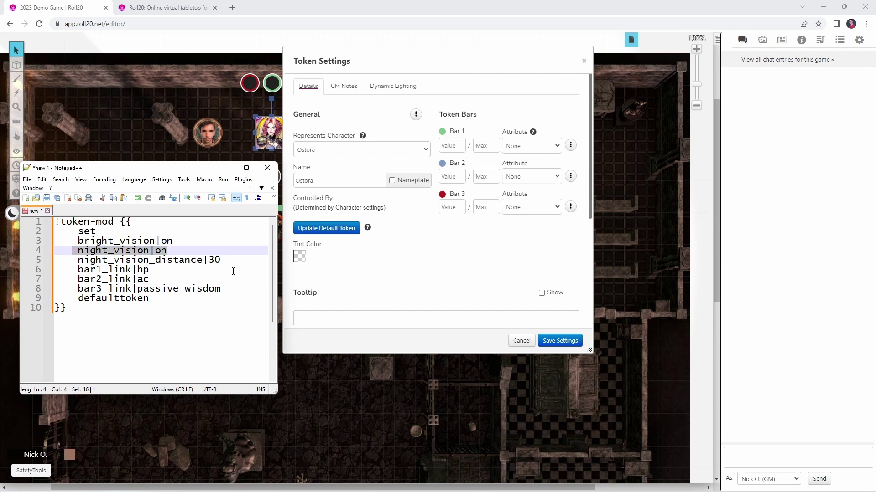
pyautogui.moveTo(222, 260); pyautogui.dragTo(68, 259)
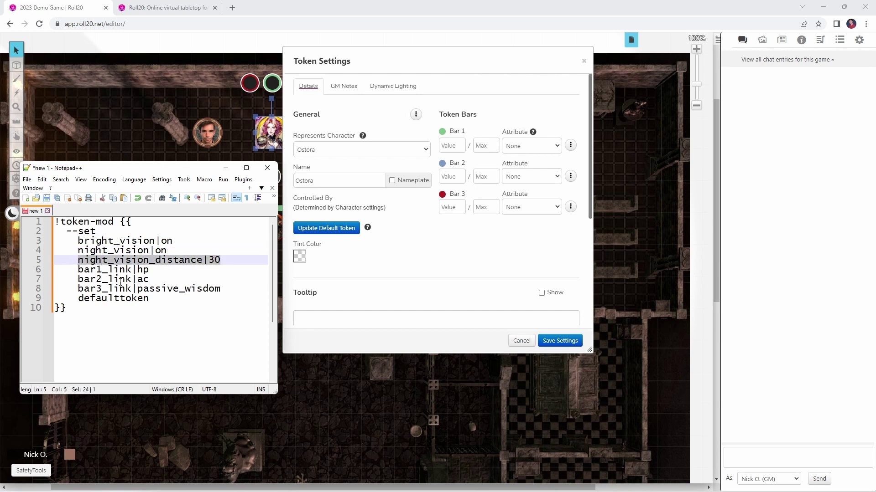
pyautogui.click(139, 270)
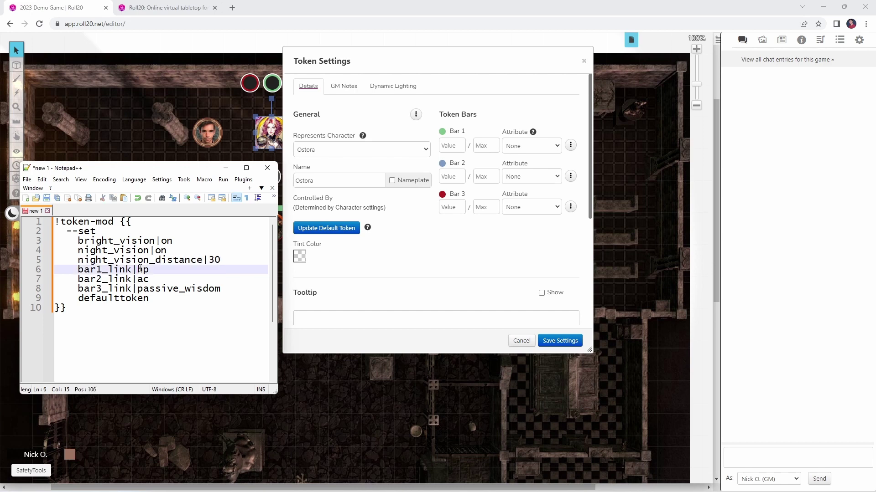
pyautogui.click(144, 278)
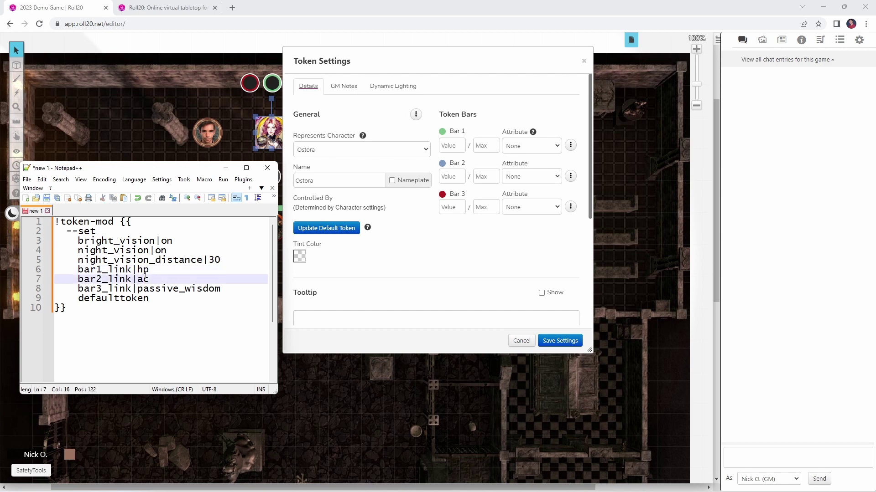
pyautogui.press('Down')
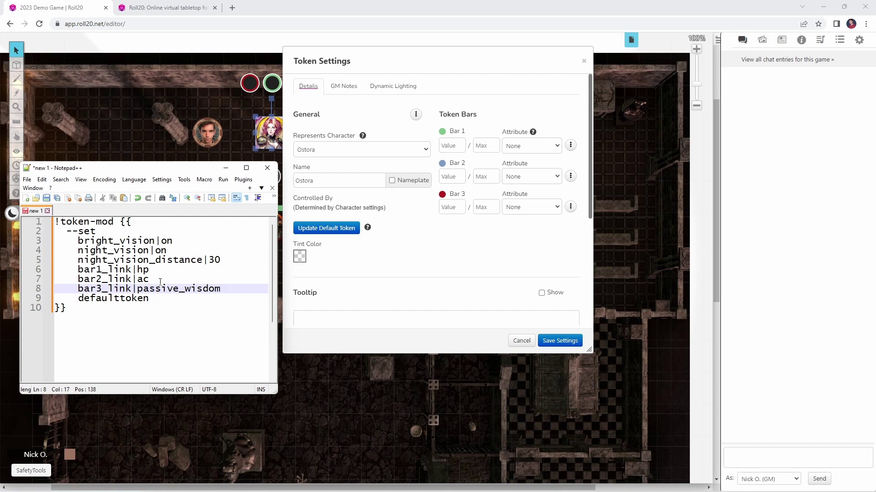
pyautogui.press('Down')
pyautogui.press('Left')
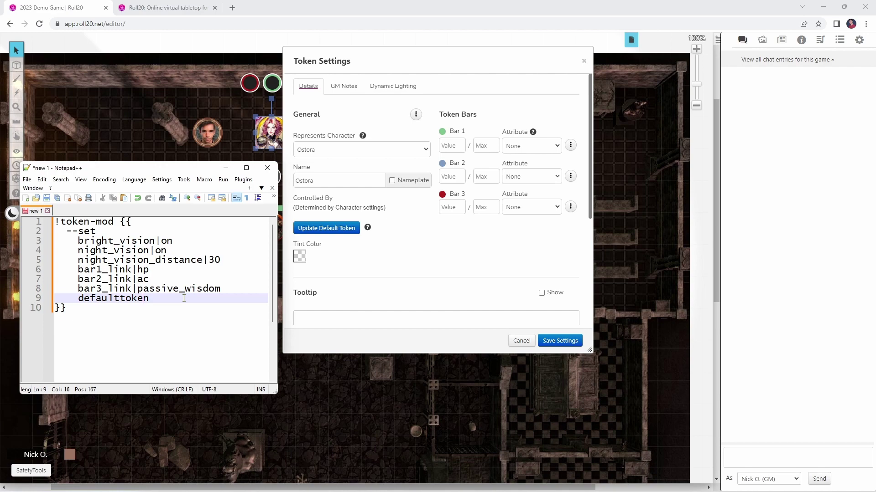
# - Copy the token-mod command from Notepad++ and run it in chat on the Ostora token, setting vision, night vision 30 and hp, ac, passive_wisdom bar links
pyautogui.click(521, 341)
pyautogui.hotkey('alt', 'Tab')
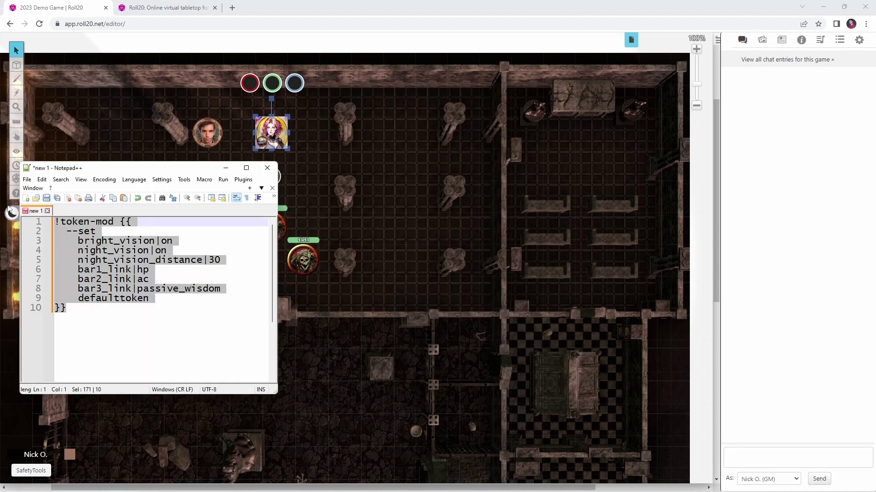
pyautogui.click(789, 453)
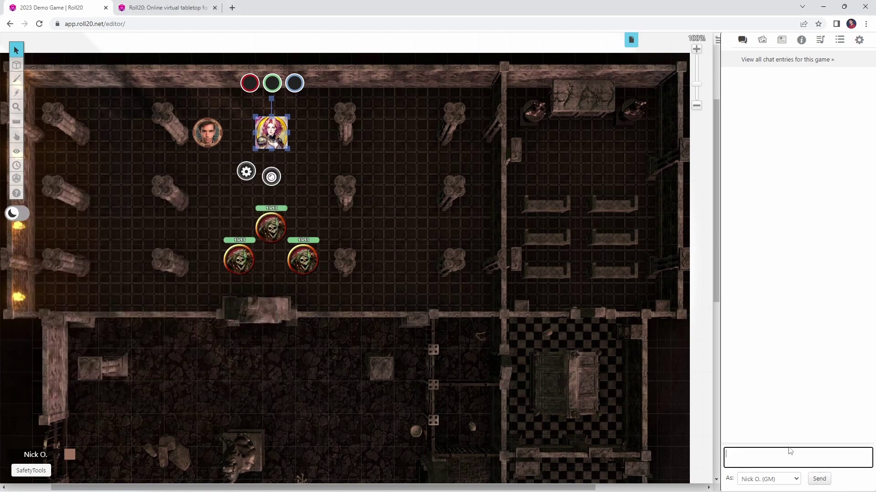
pyautogui.hotkey('ctrl', 'v')
pyautogui.press('Return')
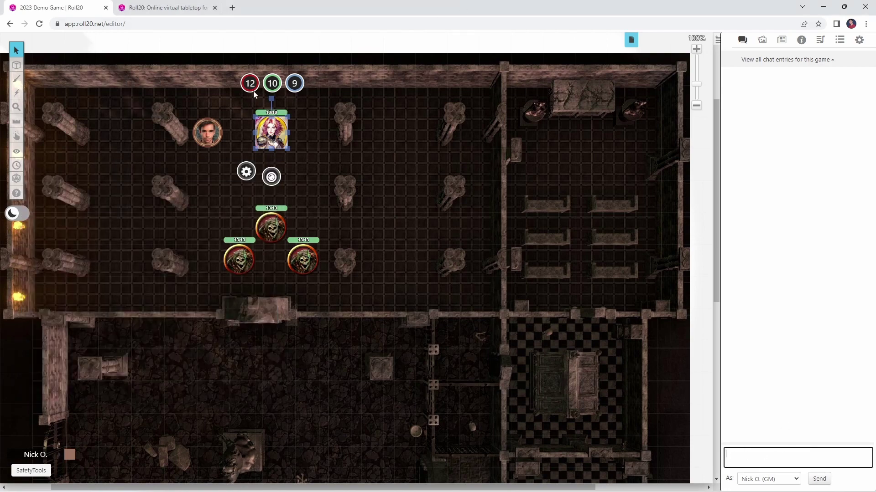
# - Check the Ostora token's bar attributes and dynamic lighting options in its settings
pyautogui.doubleClick(274, 132)
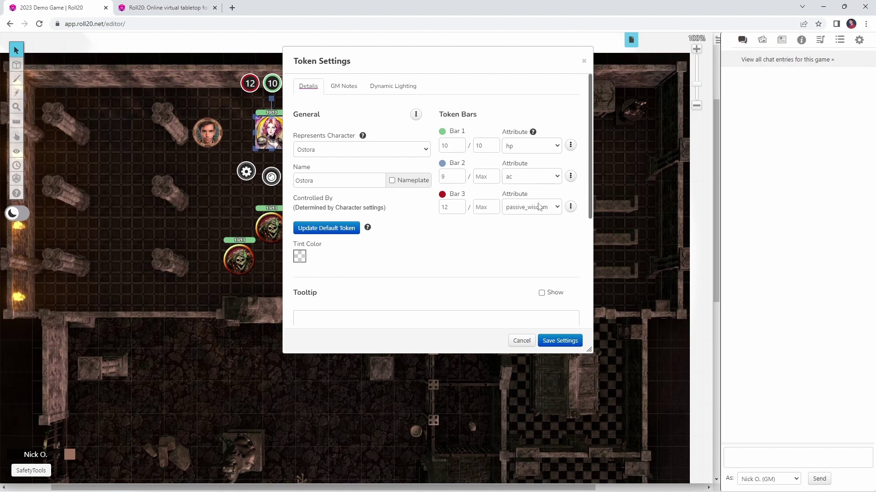
pyautogui.click(393, 86)
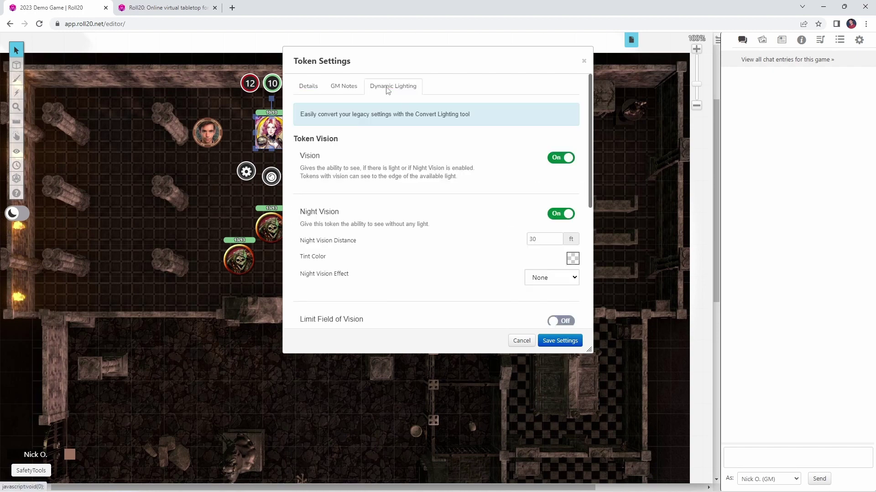
pyautogui.scroll(-2, 456, 152)
pyautogui.scroll(-1, 471, 155)
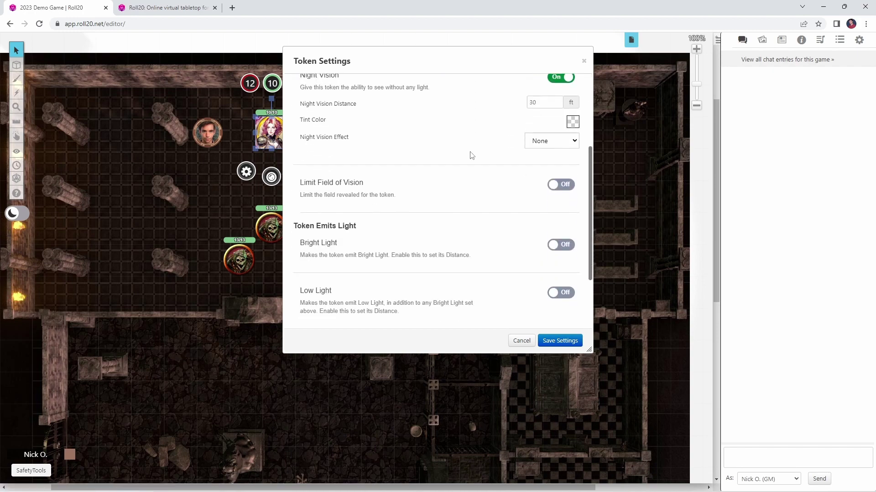
pyautogui.scroll(3, 472, 156)
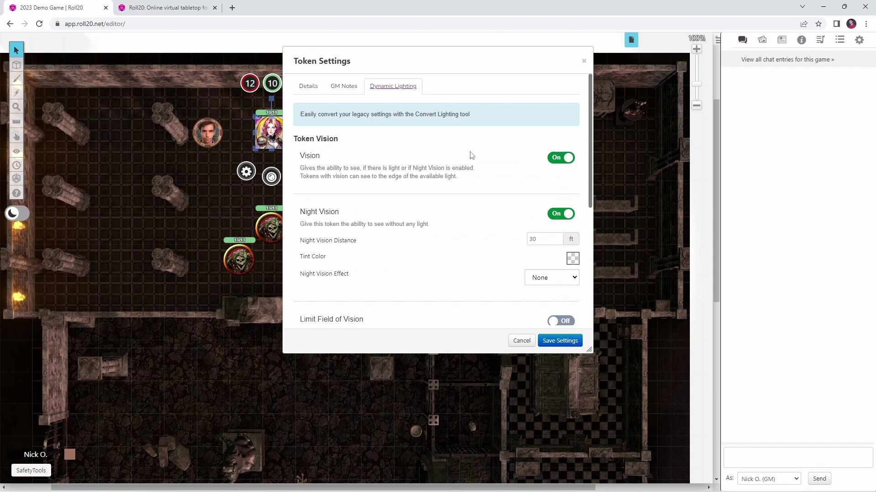
pyautogui.click(584, 61)
# - Delete the Ostora token from the map
pyautogui.click(428, 128)
pyautogui.click(272, 132)
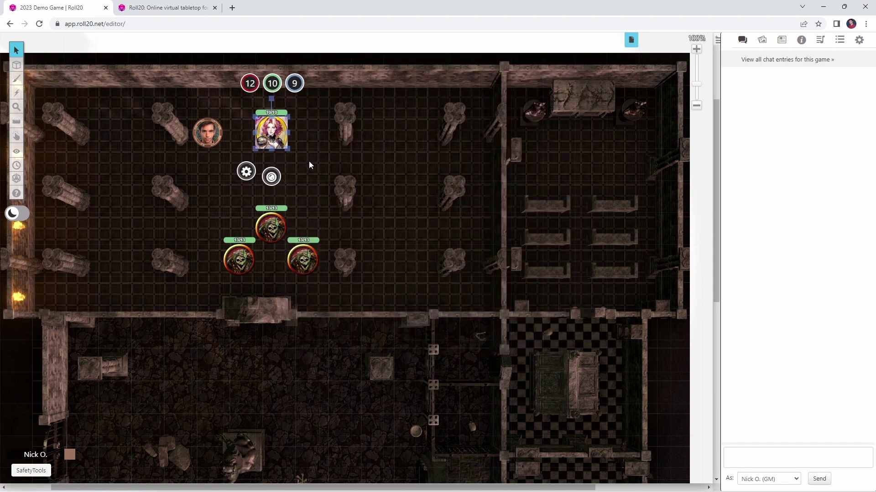
pyautogui.press('Delete')
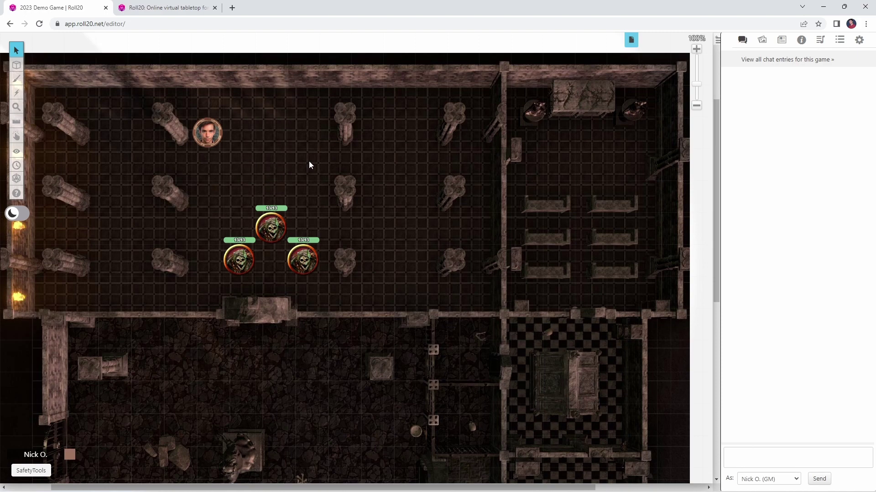
# - Place a fresh Ostora token from the journal beside the male portrait token and review its lighting and bar settings
pyautogui.click(782, 41)
pyautogui.moveTo(731, 148); pyautogui.dragTo(259, 128)
pyautogui.click(258, 126)
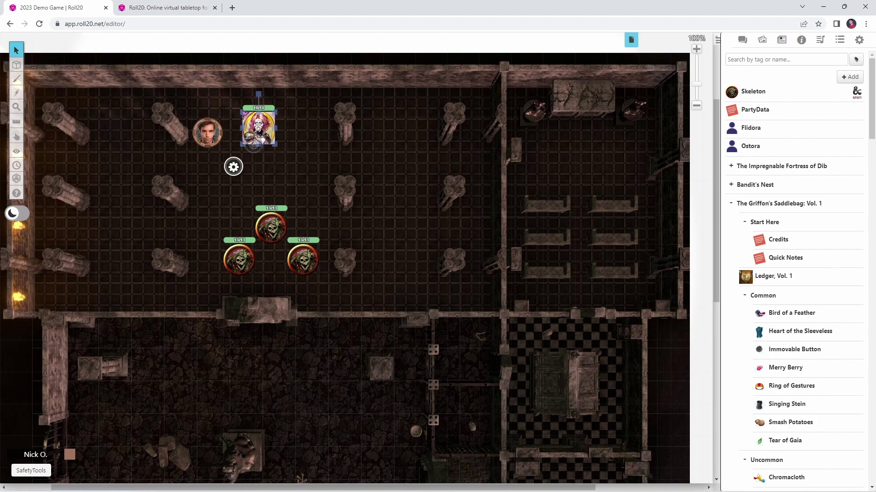
pyautogui.doubleClick(258, 125)
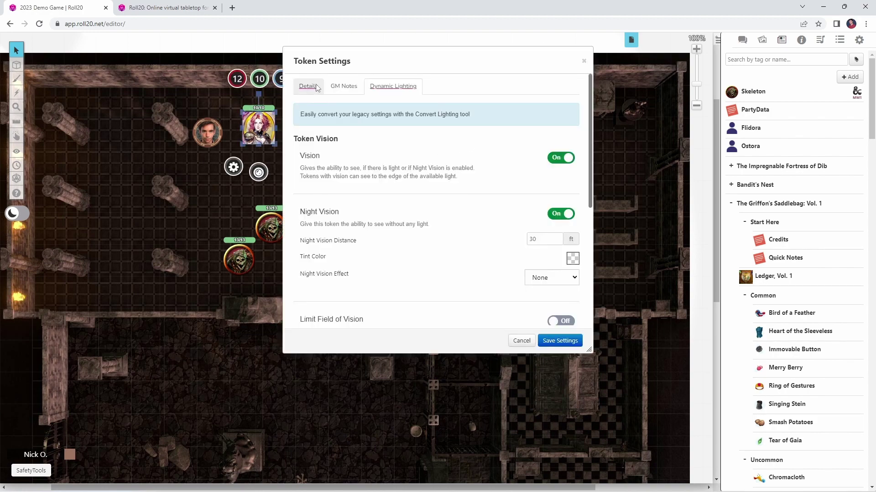
pyautogui.click(317, 87)
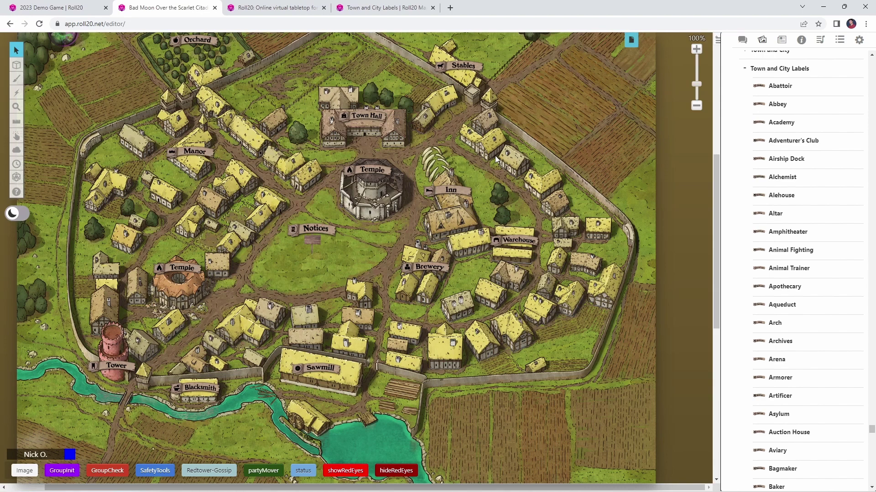
# - Place the Apothecary label from Town and City Labels on the town map, over the houses northeast of the Inn
pyautogui.click(366, 231)
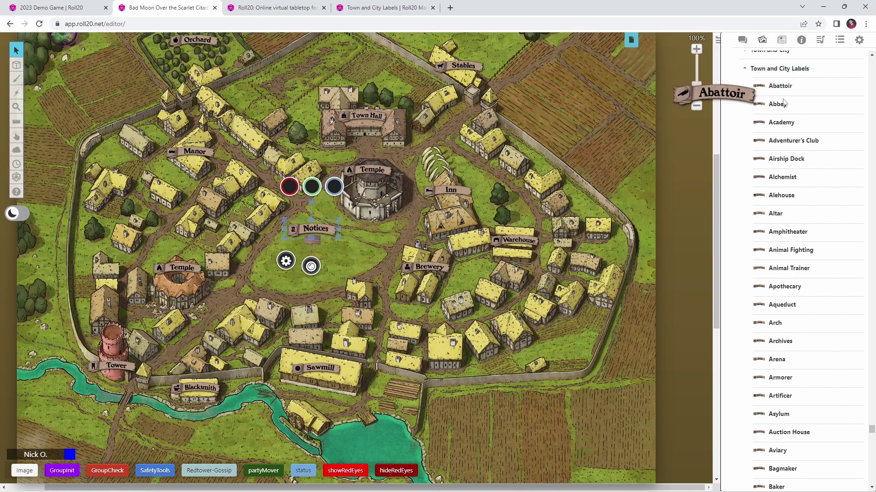
pyautogui.moveTo(785, 110)
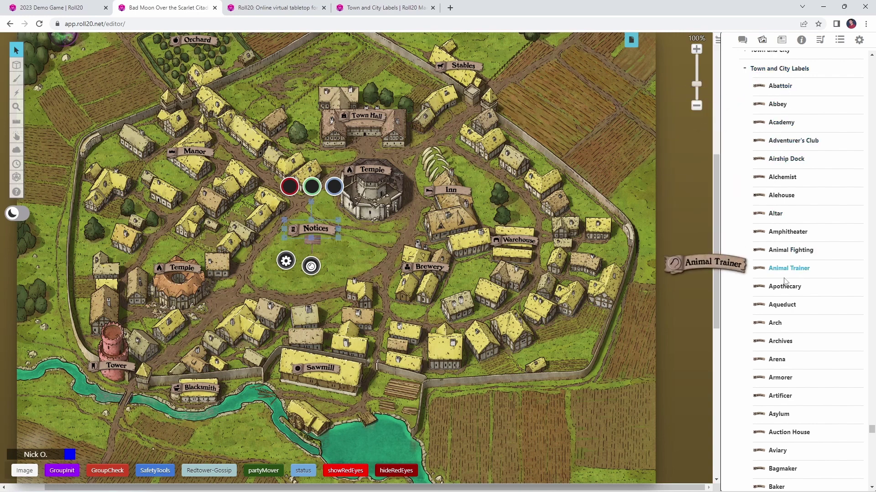
pyautogui.moveTo(787, 291)
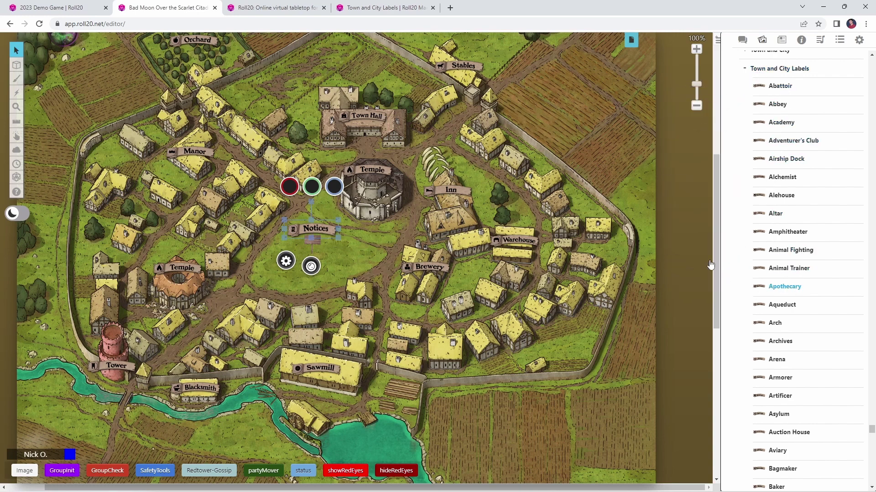
pyautogui.moveTo(786, 291); pyautogui.dragTo(558, 156)
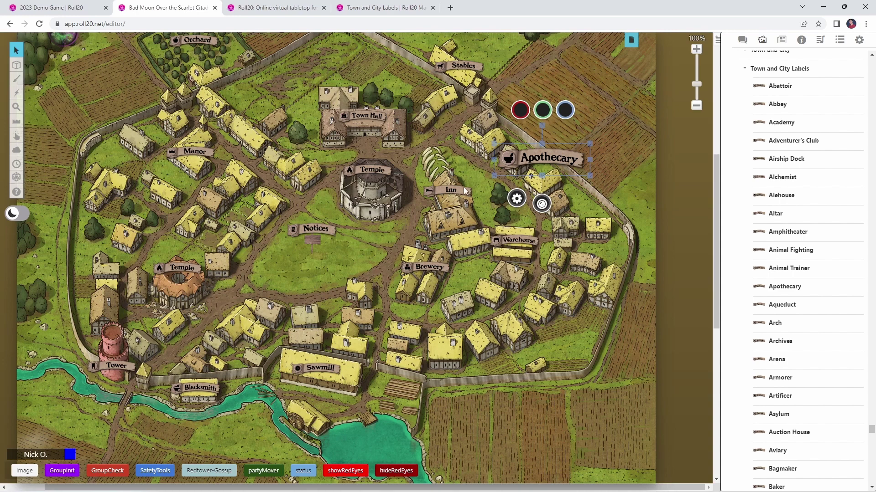
# - Look up the Notices label's width and height in pixels and switch to the token-mod sizing command in Notepad++
pyautogui.click(323, 227)
pyautogui.rightClick(323, 227)
pyautogui.moveTo(341, 224)
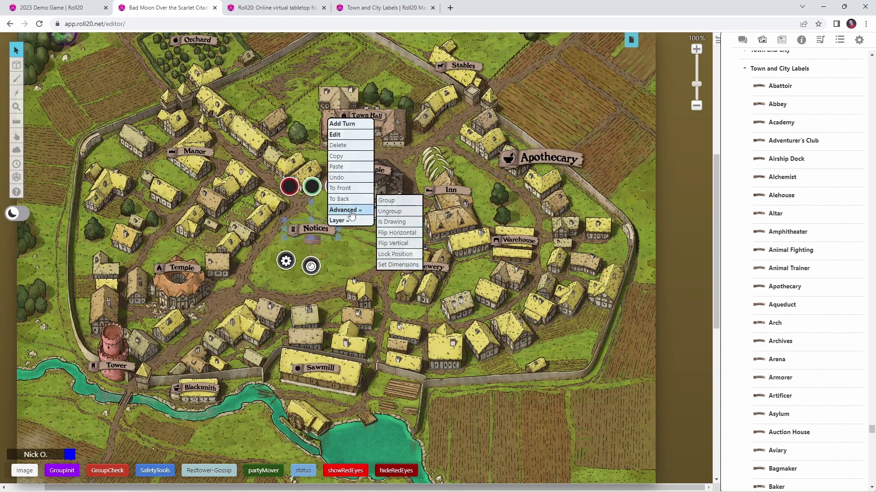
pyautogui.click(399, 266)
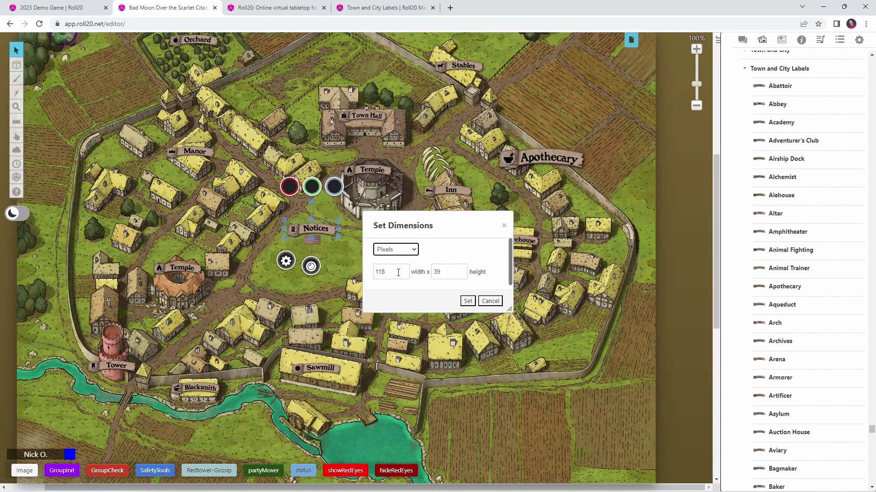
pyautogui.click(490, 301)
pyautogui.hotkey('alt', 'Tab')
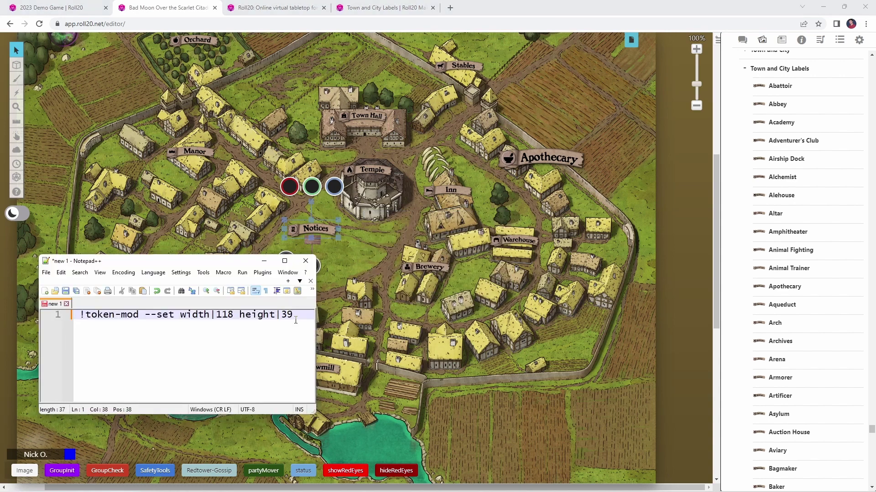
# - Resize the Apothecary label on the town map by running !token-mod --set width|118 height|39 from Notepad++ in the Roll20 chat
pyautogui.moveTo(296, 319); pyautogui.dragTo(71, 313)
pyautogui.hotkey('ctrl', 'c')
pyautogui.click(542, 159)
pyautogui.click(785, 457)
pyautogui.hotkey('ctrl', 'v')
pyautogui.press('Return')
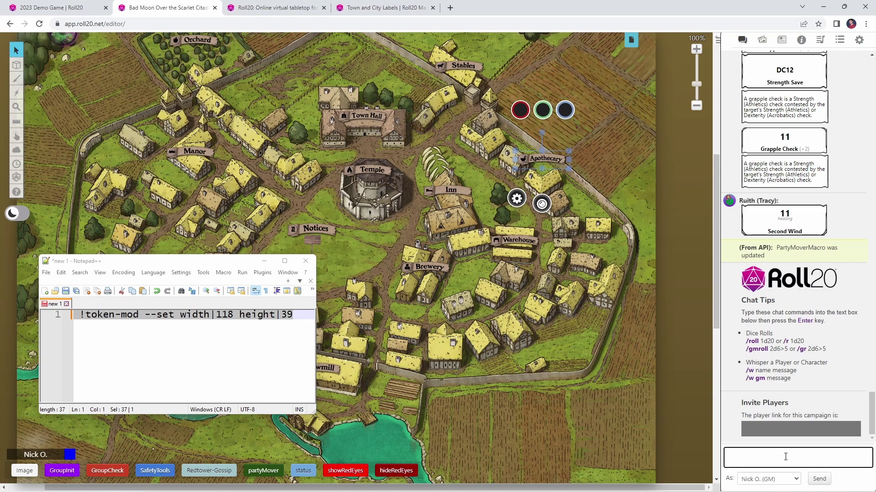
# - Place the Altar label on the houses southeast of the Inn and resize it with the same token-mod width and height command
pyautogui.click(761, 41)
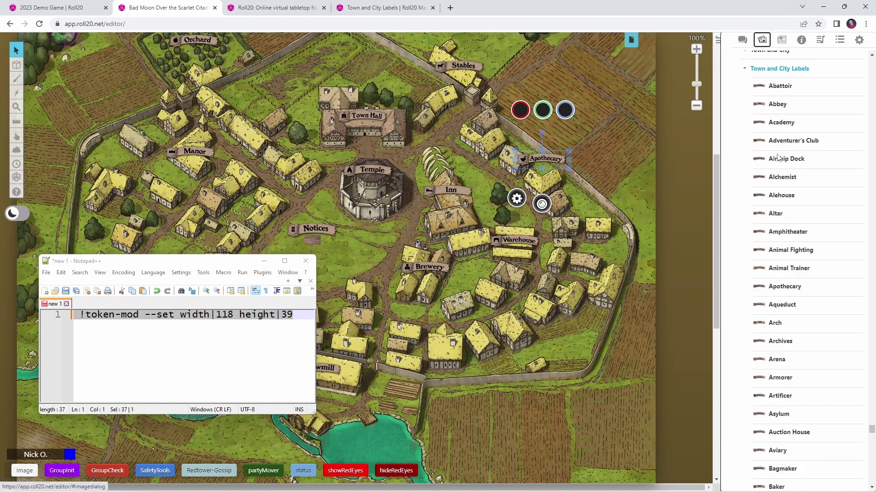
pyautogui.moveTo(781, 219); pyautogui.dragTo(524, 291)
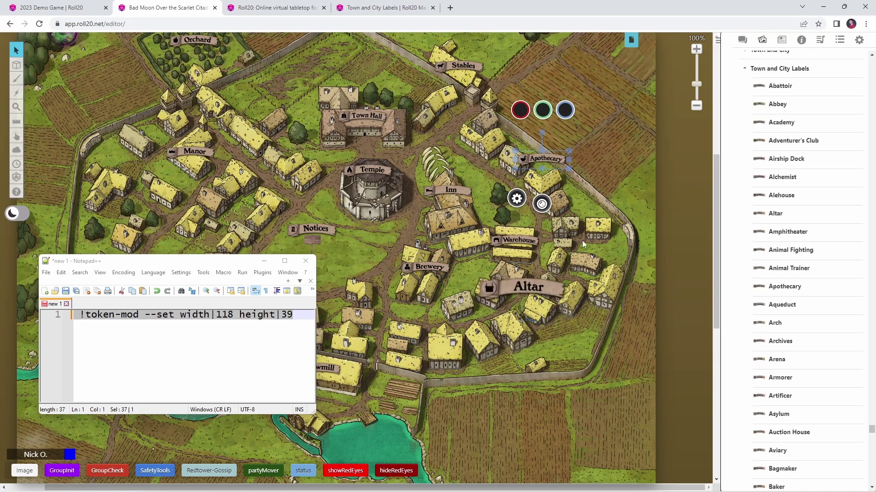
pyautogui.click(742, 40)
pyautogui.click(769, 460)
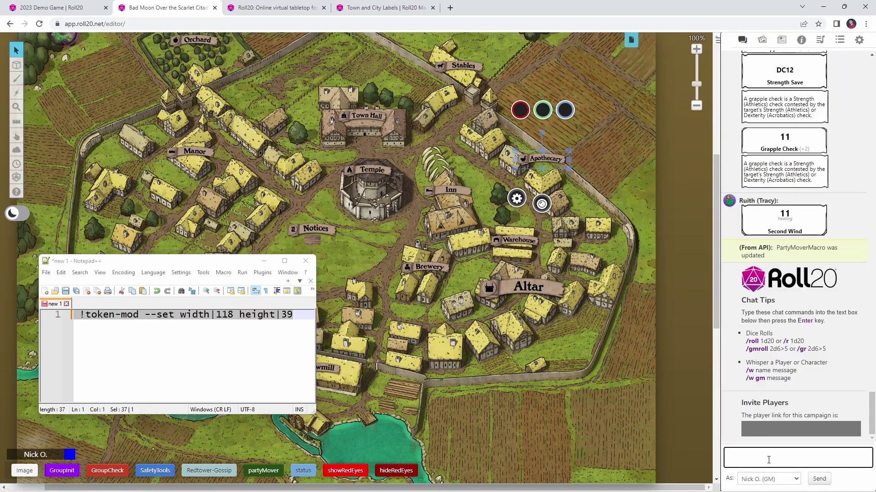
pyautogui.hotkey('ctrl', 'v')
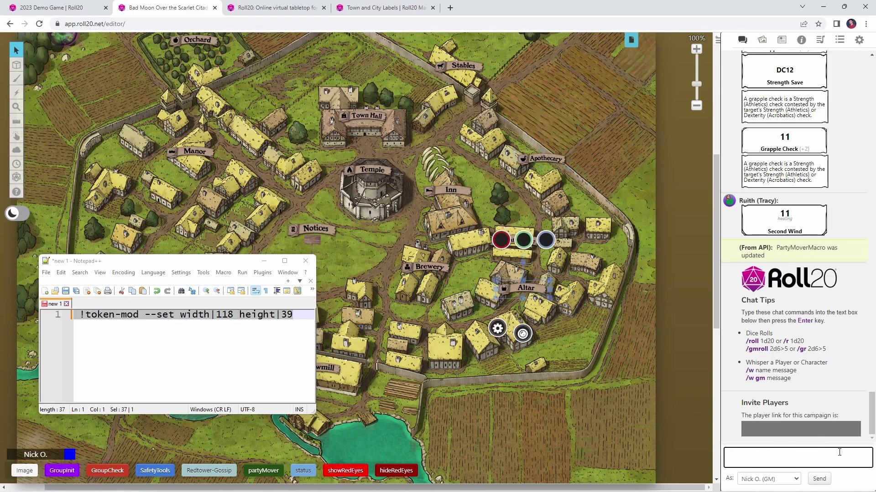
pyautogui.press('Return')
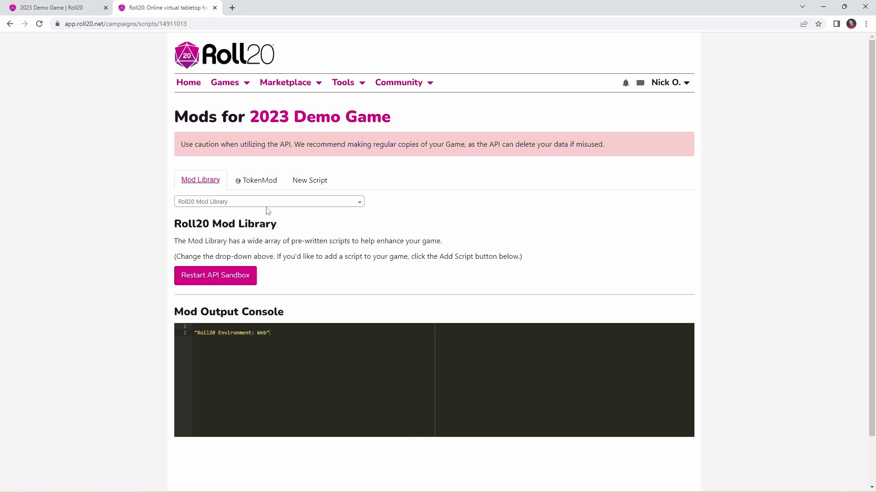
# - Find ChatSetAttr in the Roll20 Mod Library, skim its documentation and add the script to the 2023 Demo Game
pyautogui.click(268, 206)
pyautogui.write('chat')
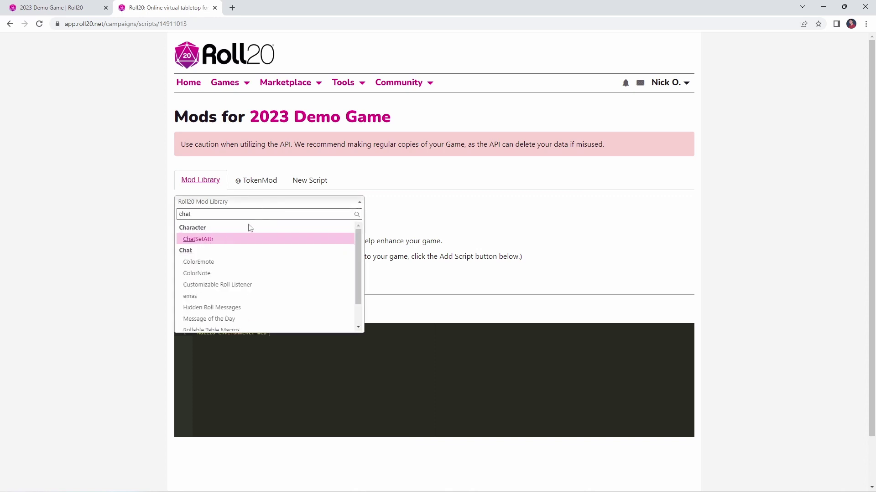
pyautogui.click(246, 240)
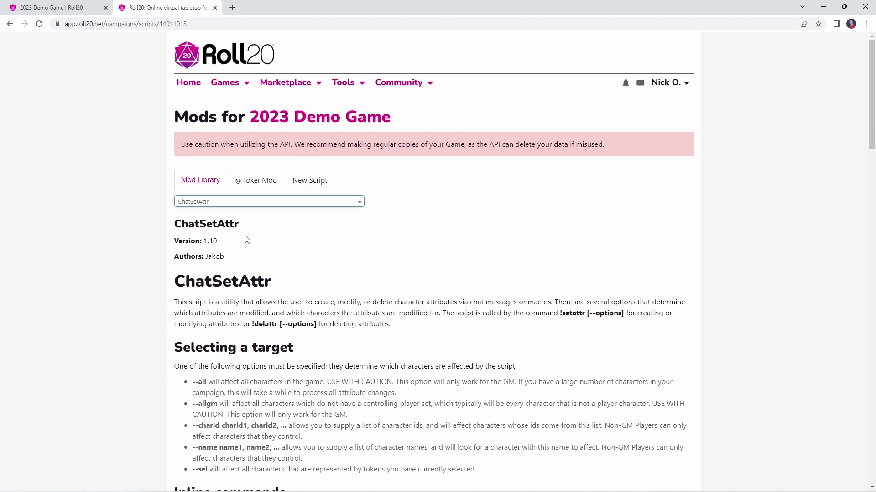
pyautogui.scroll(-10, 217, 226)
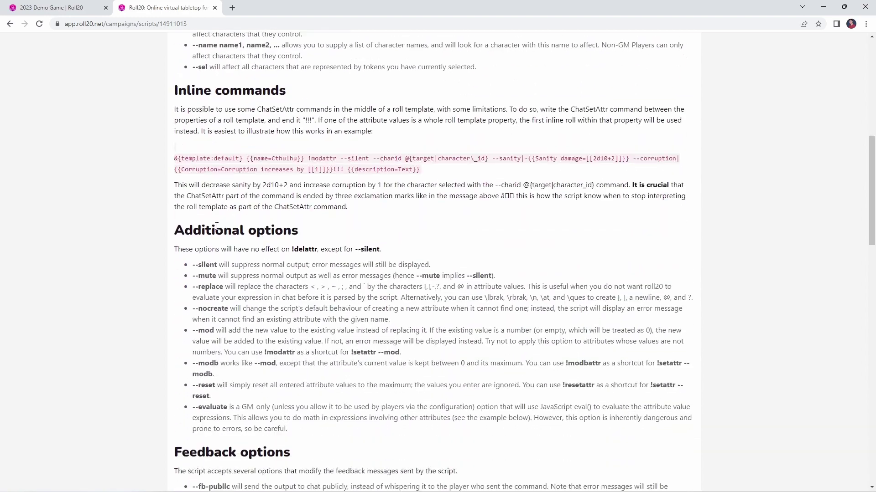
pyautogui.scroll(-15, 217, 226)
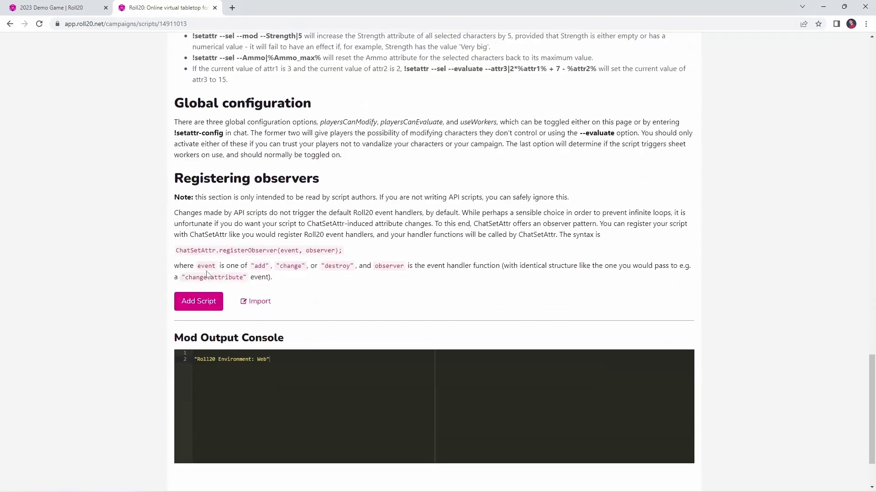
pyautogui.click(200, 301)
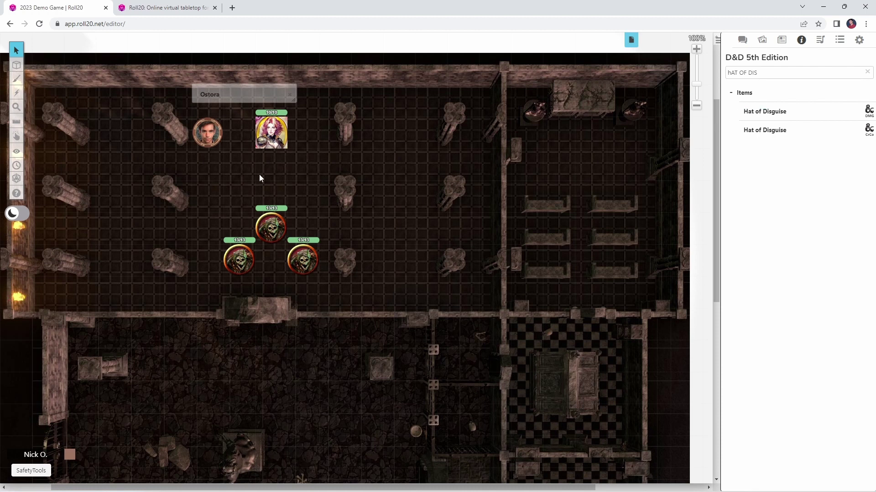
# - Add the Hat of Disguise from the compendium results to the equipment on Ostora's character sheet and collapse the sheet
pyautogui.doubleClick(258, 91)
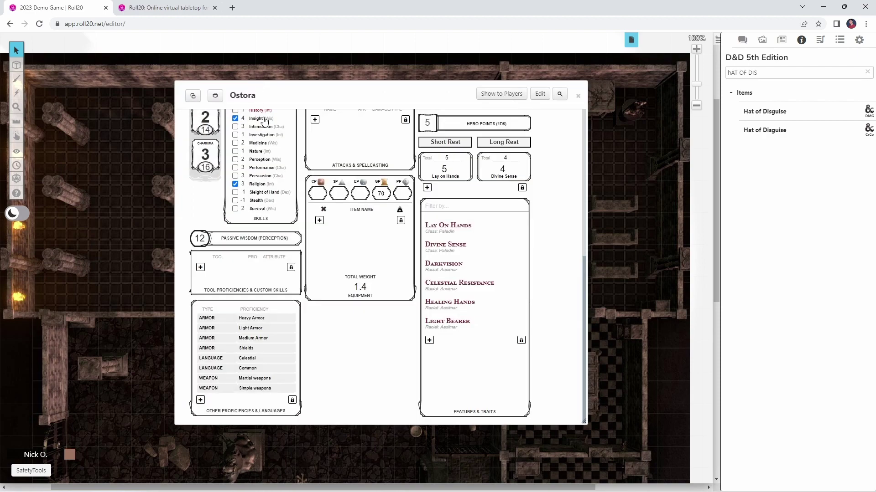
pyautogui.moveTo(776, 116); pyautogui.dragTo(390, 235)
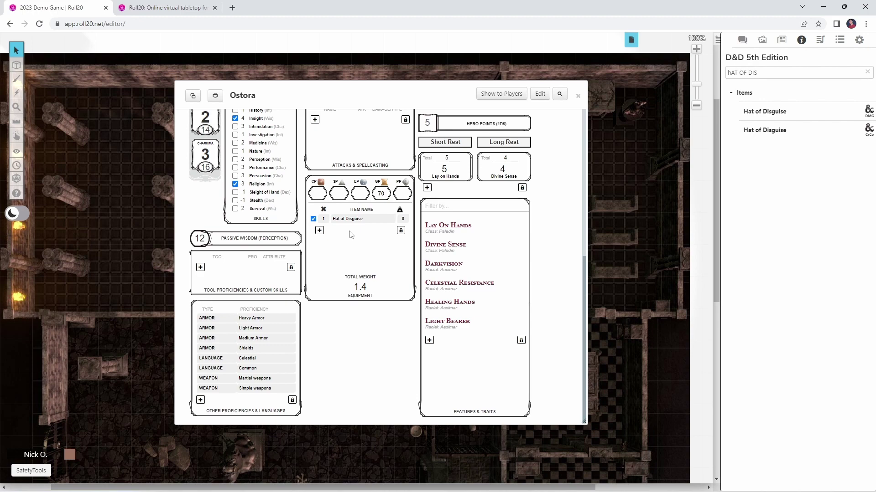
pyautogui.doubleClick(274, 95)
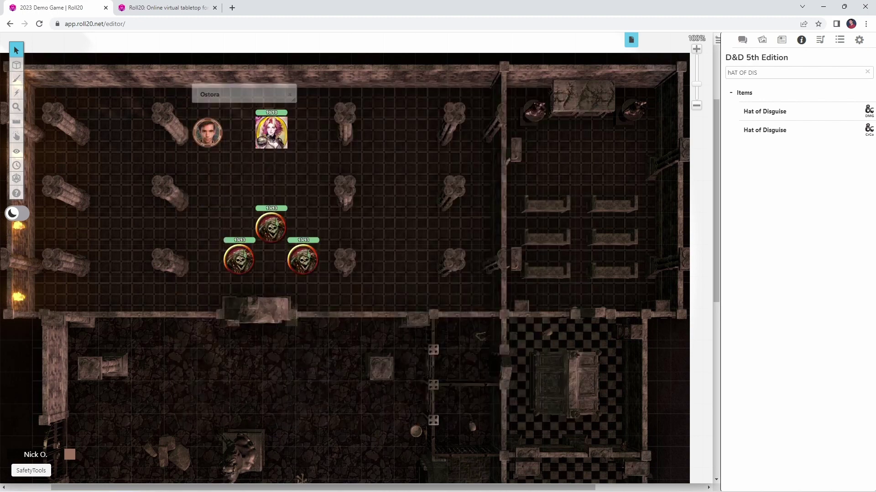
# - Switch to Notepad++ and review the name, source, source type and description lines of the Hat of Disguise !setattr command
pyautogui.hotkey('alt', 'Tab')
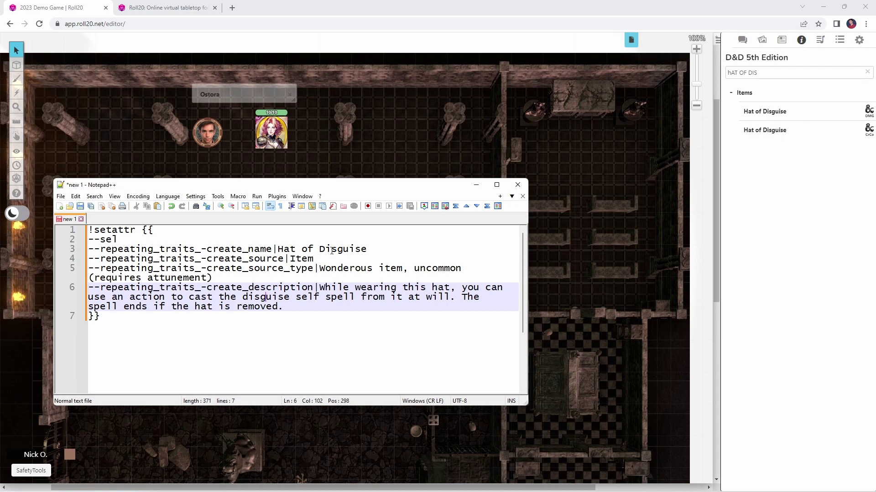
pyautogui.moveTo(367, 250); pyautogui.dragTo(289, 259)
pyautogui.click(326, 270)
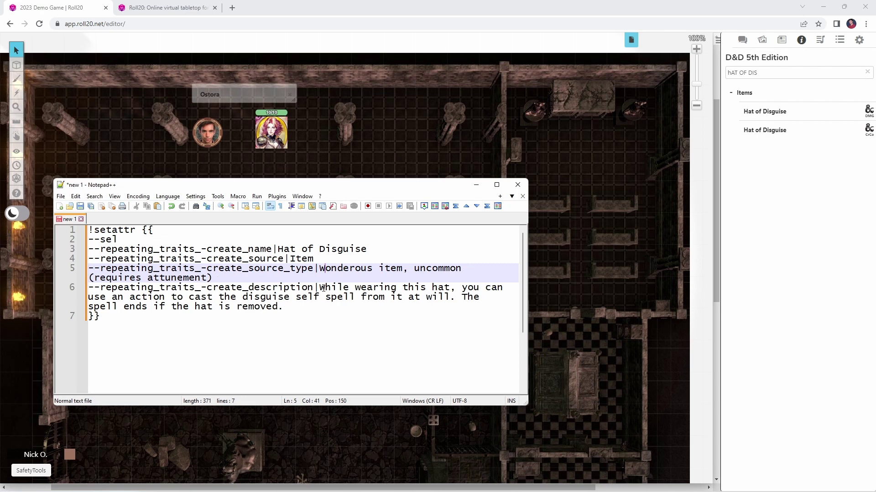
pyautogui.moveTo(319, 287); pyautogui.dragTo(319, 297)
pyautogui.click(304, 330)
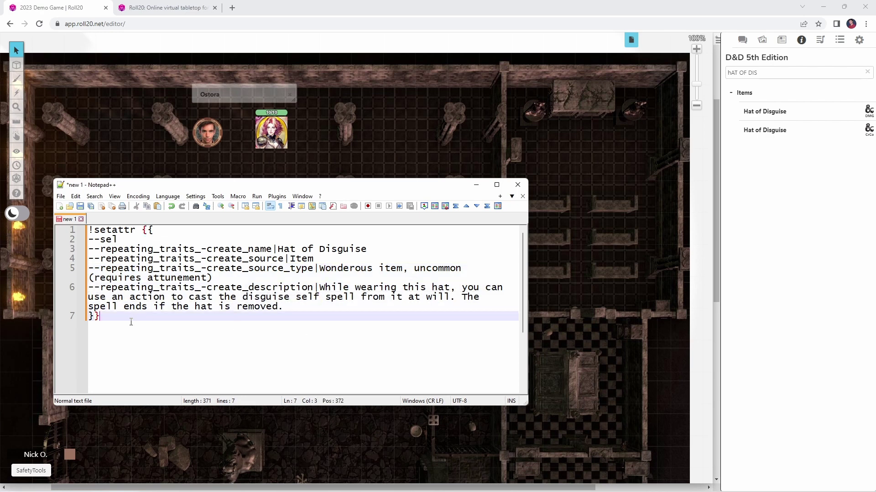
# - Select the male portrait token and run the whole Hat of Disguise !setattr command from Notepad++ in the Roll20 chat
pyautogui.hotkey('alt', 'Tab')
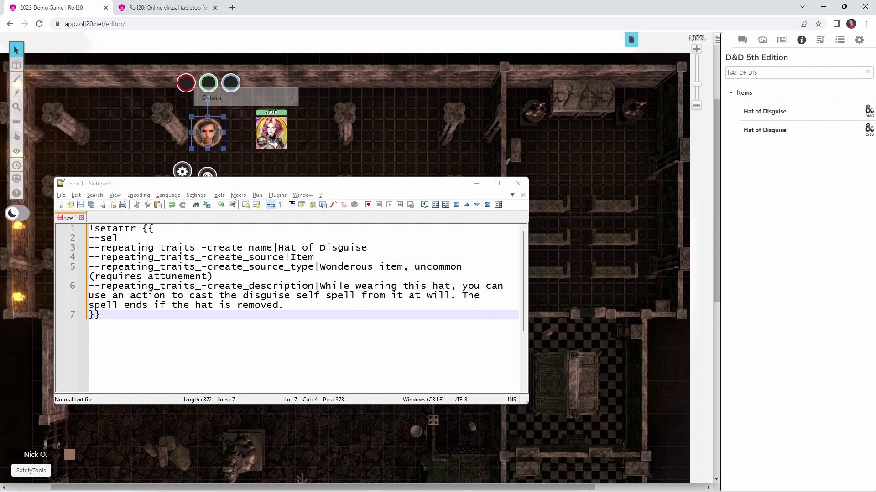
pyautogui.moveTo(106, 314); pyautogui.dragTo(90, 228)
pyautogui.hotkey('ctrl', 'c')
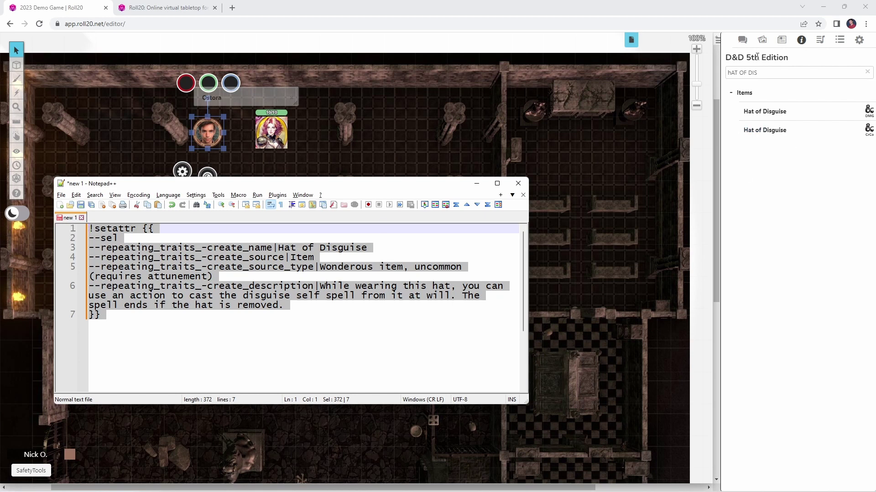
pyautogui.click(743, 40)
pyautogui.click(778, 454)
pyautogui.hotkey('ctrl', 'v')
pyautogui.press('Return')
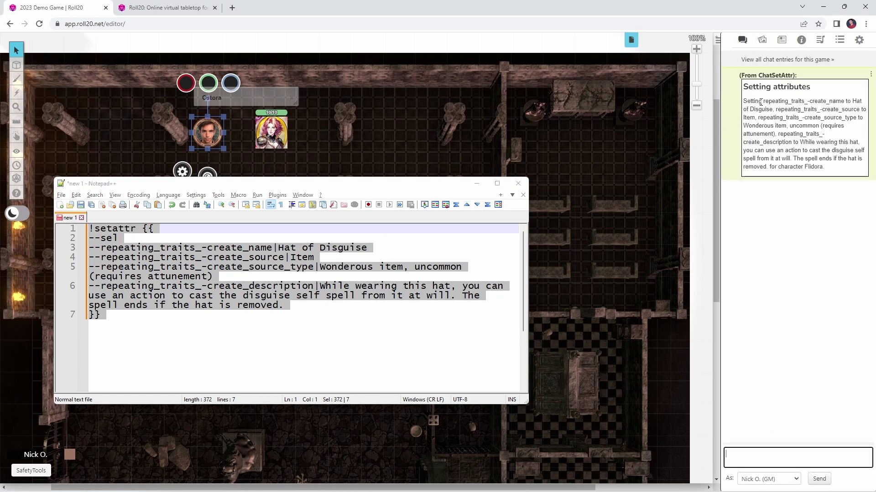
# - Open Flidora's character sheet, take the Hat of Disguise trait out of edit mode and share its description in chat
pyautogui.doubleClick(203, 131)
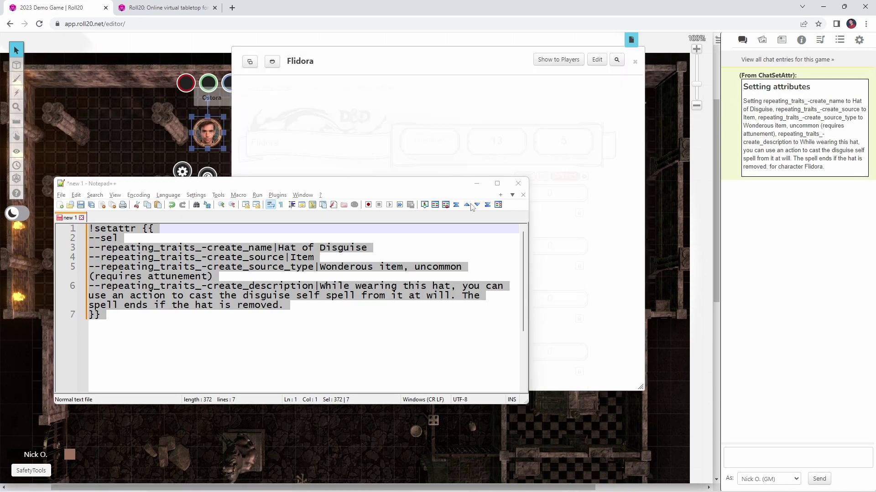
pyautogui.click(528, 181)
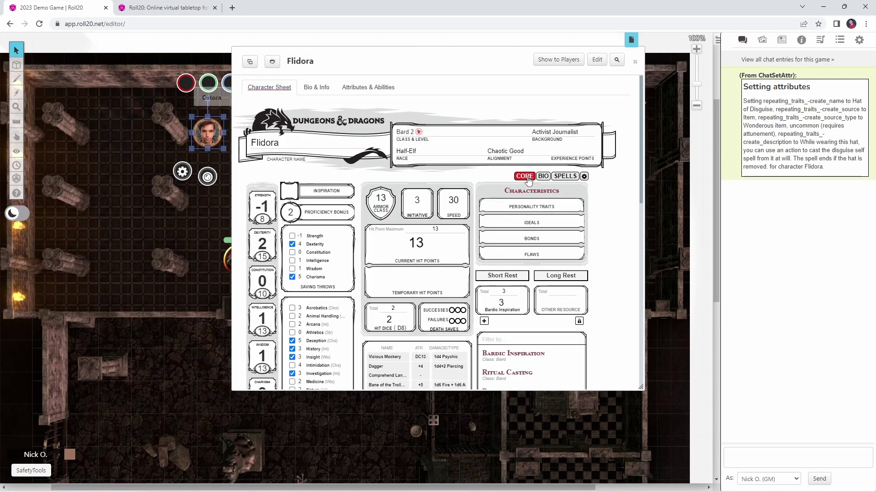
pyautogui.scroll(-10, 567, 221)
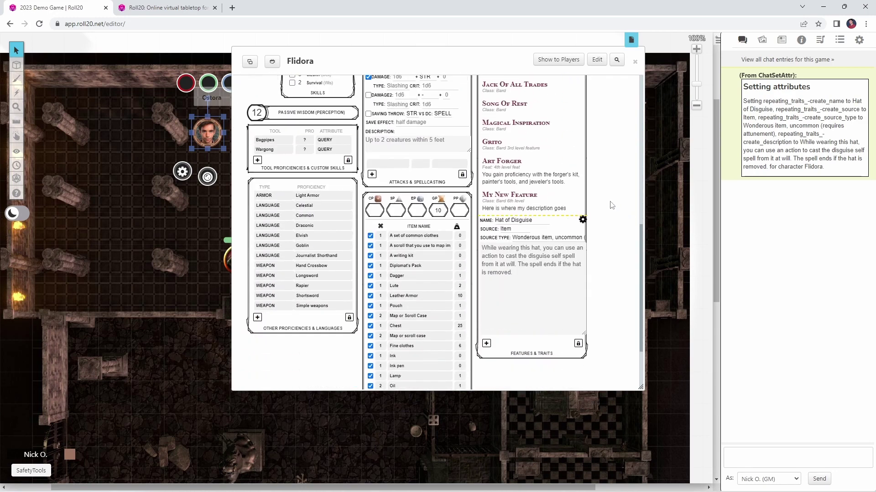
pyautogui.click(583, 219)
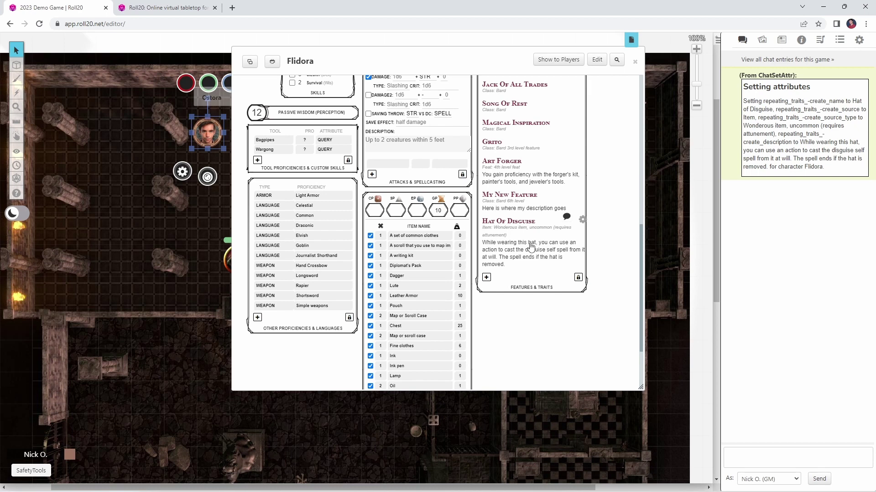
pyautogui.click(566, 218)
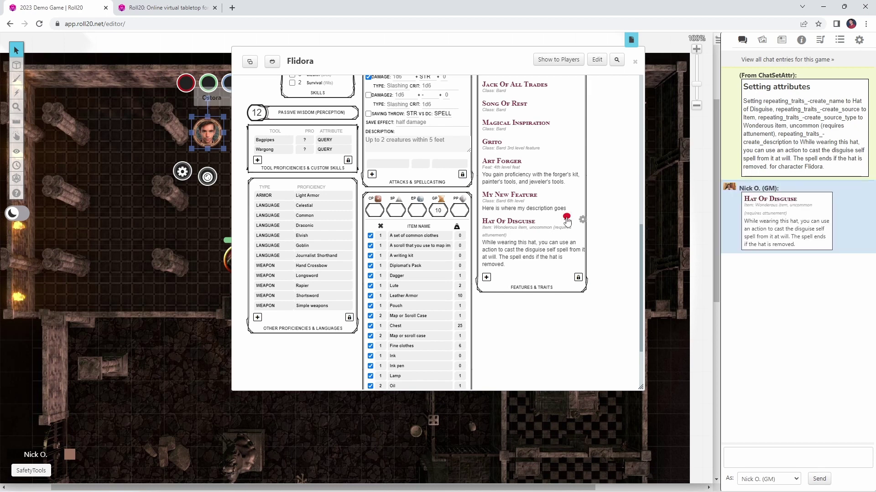
pyautogui.click(510, 224)
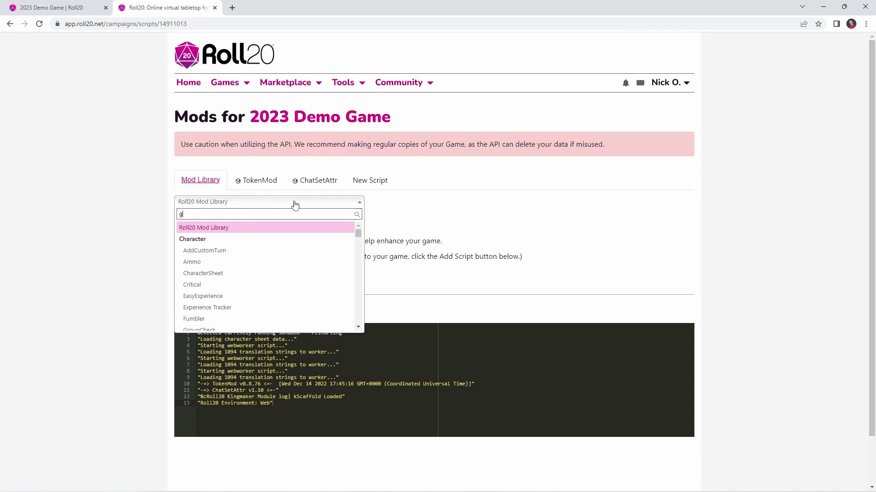
# - Find GroupInitiative in the Mod Library and add the script to the game, accepting the possible conflict with installed scripts
pyautogui.write('roup')
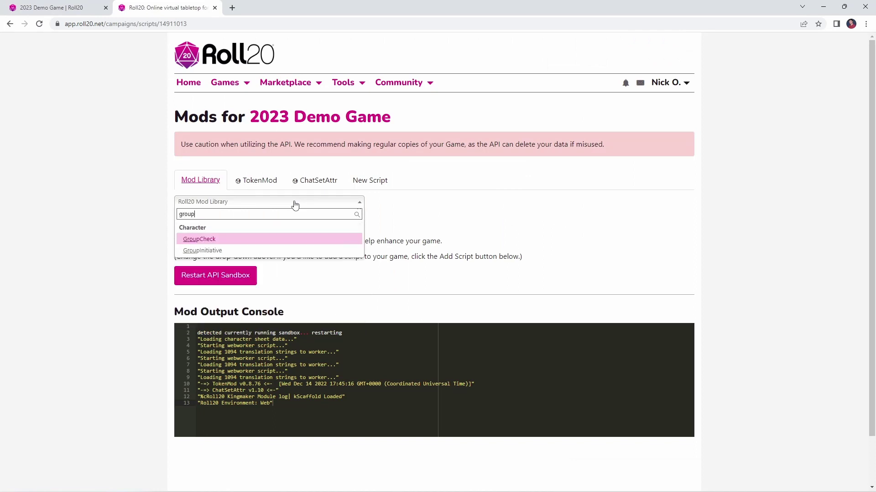
pyautogui.click(252, 250)
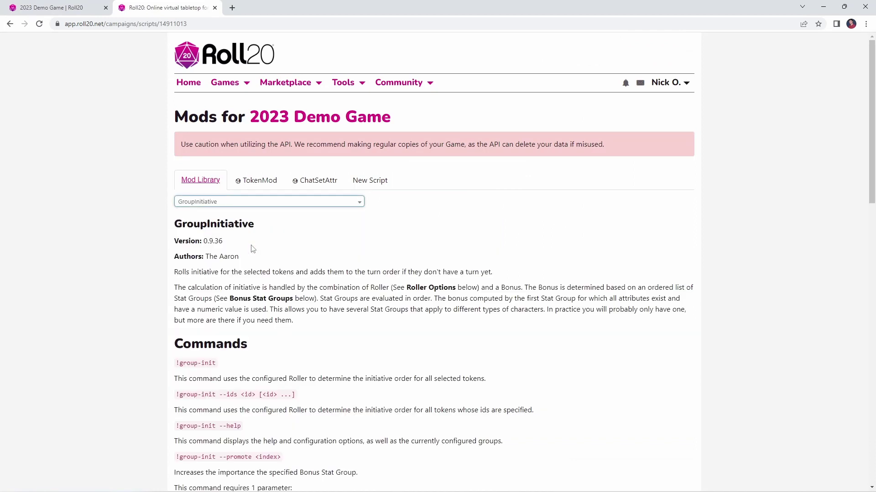
pyautogui.scroll(-15, 252, 249)
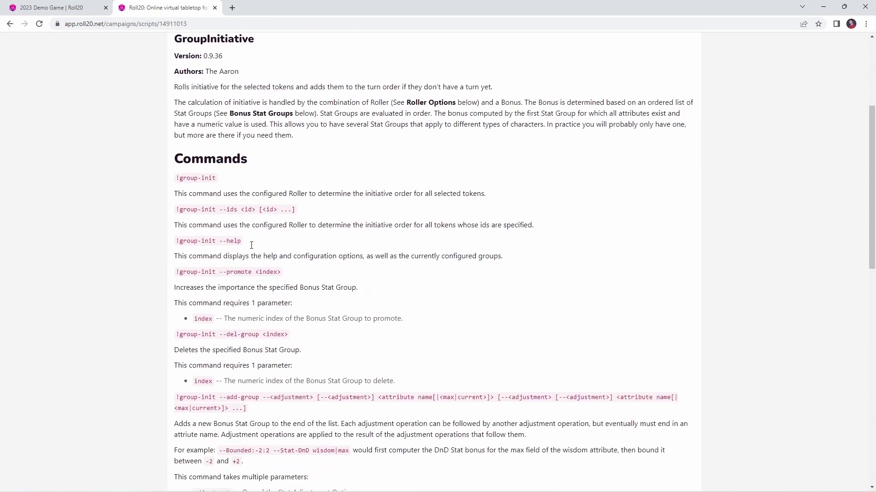
pyautogui.scroll(-4, 253, 247)
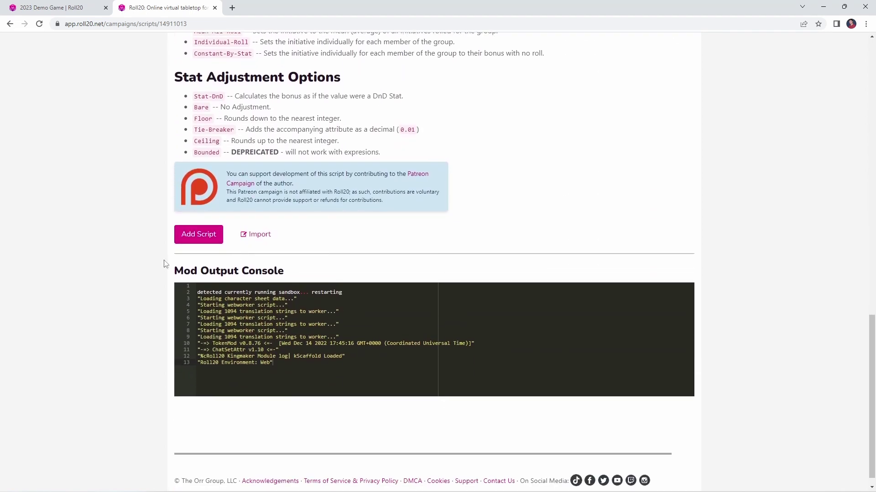
pyautogui.click(188, 243)
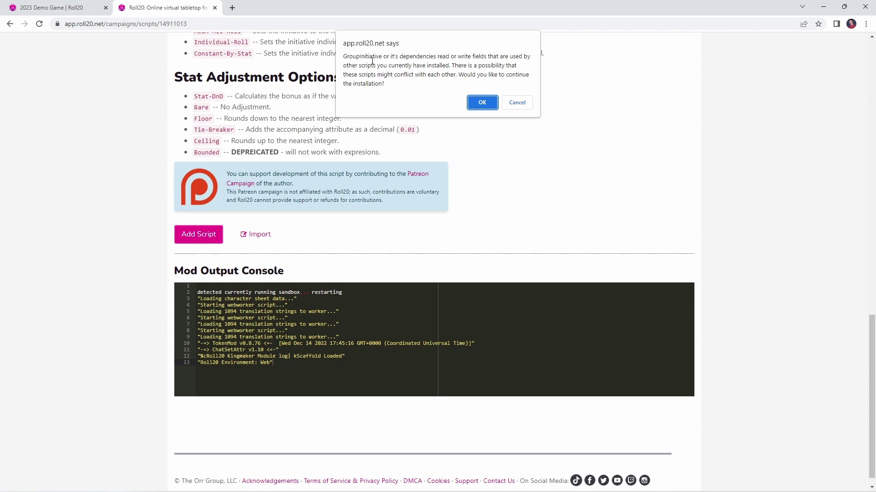
pyautogui.click(481, 102)
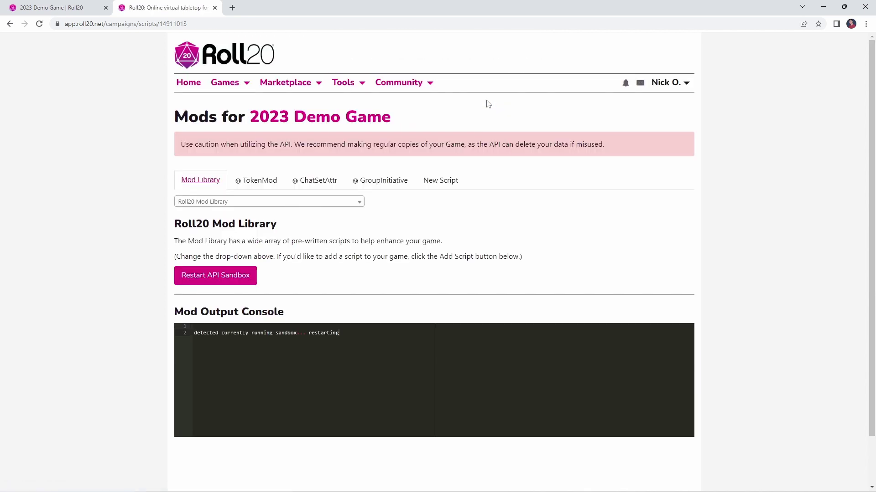
# - Return to the game and apply GroupInitiative's standard D&D 5E by Roll20 configuration from its chat message
pyautogui.click(81, 12)
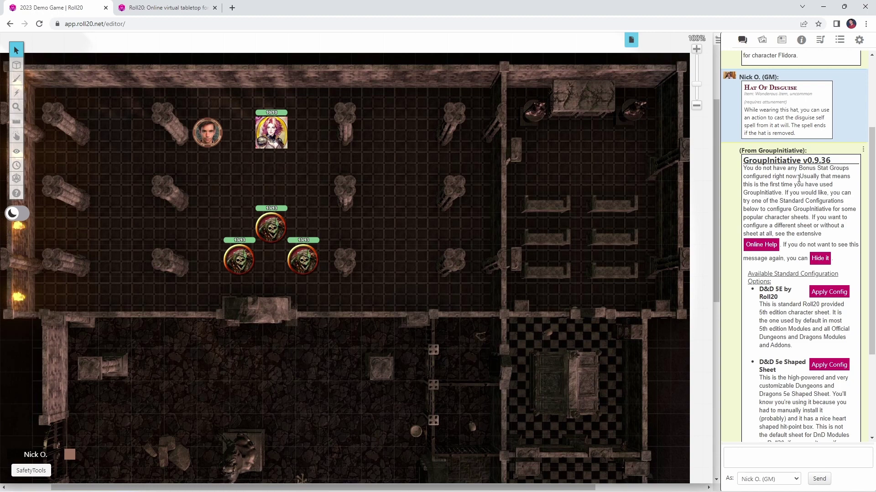
pyautogui.scroll(-1, 796, 209)
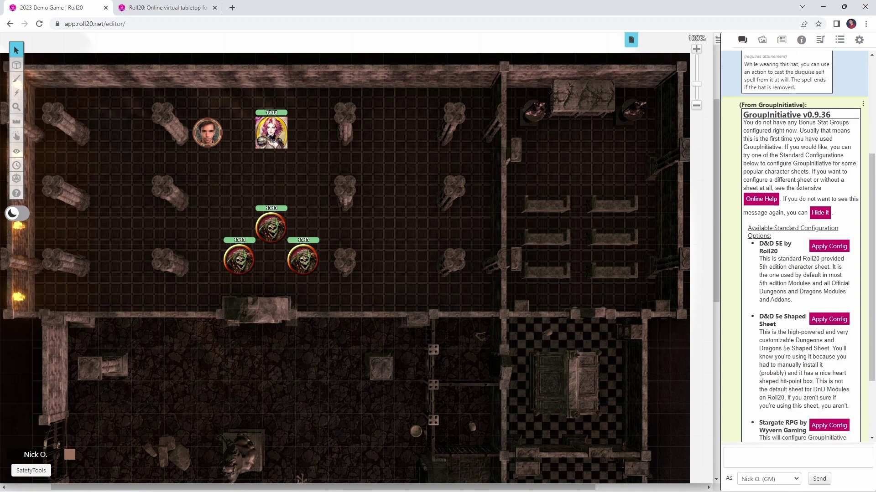
pyautogui.click(834, 248)
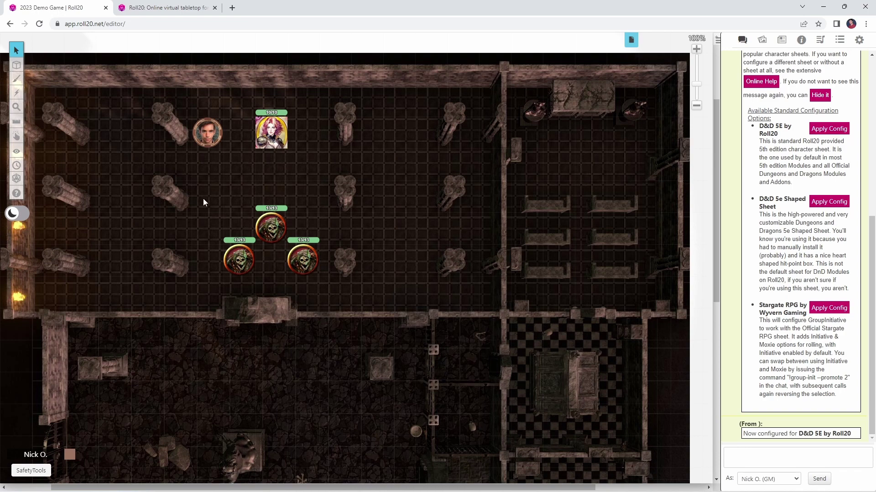
# - Select the three skeleton tokens, open the turn order and run !group-init from Notepad++ in the Roll20 chat
pyautogui.moveTo(203, 198); pyautogui.dragTo(349, 280)
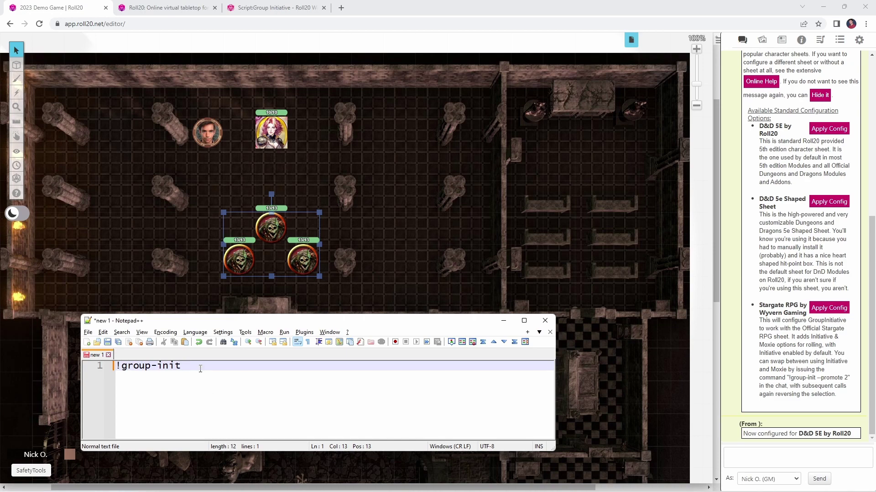
pyautogui.moveTo(200, 369); pyautogui.dragTo(91, 366)
pyautogui.hotkey('ctrl', 'c')
pyautogui.click(774, 459)
pyautogui.hotkey('ctrl', 'v')
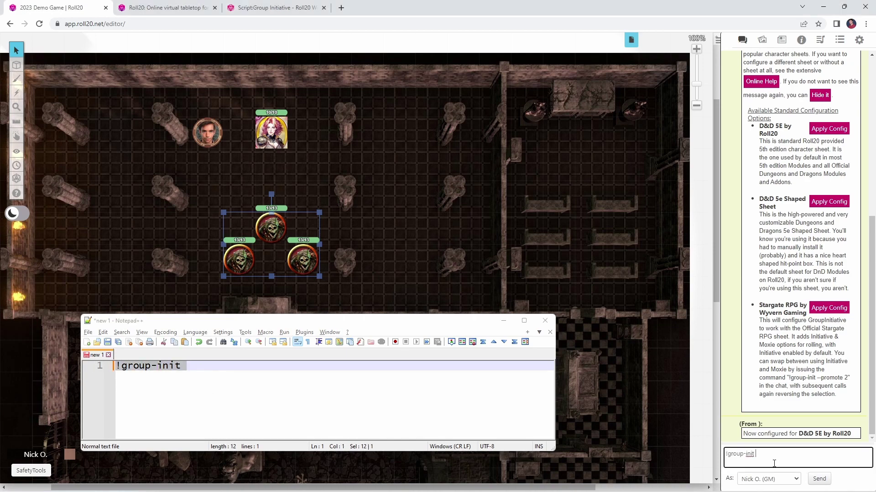
pyautogui.click(16, 165)
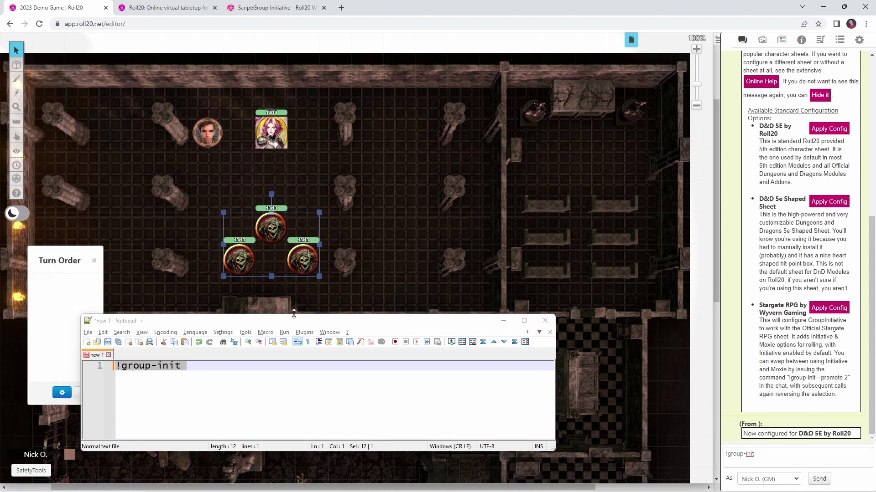
pyautogui.press('Return')
pyautogui.moveTo(329, 322); pyautogui.dragTo(380, 316)
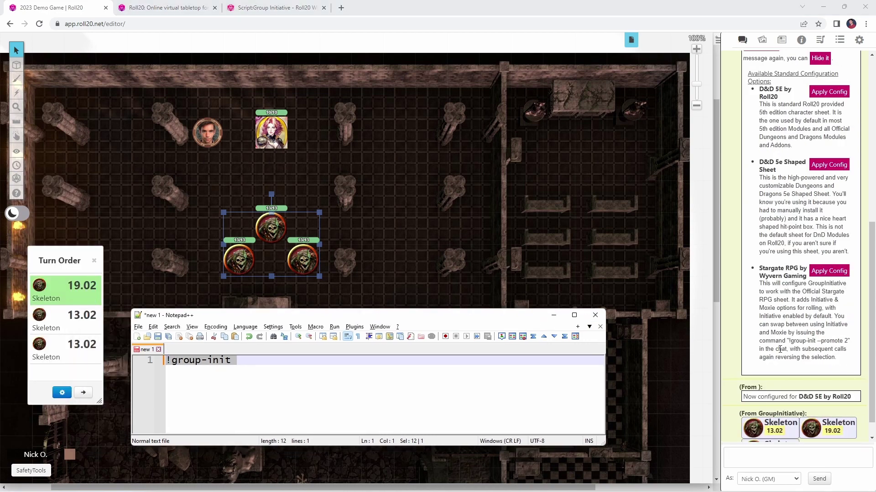
pyautogui.scroll(-1, 728, 361)
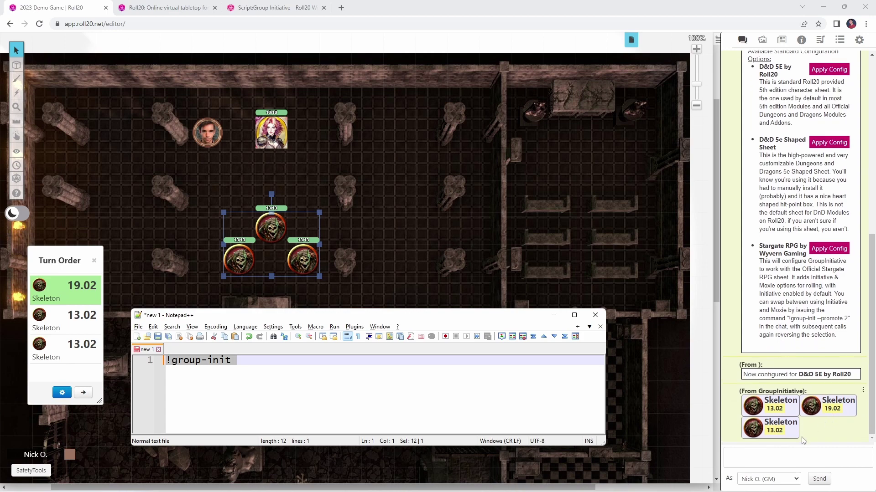
# - Extend the Notepad++ command to !group-init --toggle-turnorder and run it twice in the Roll20 chat to close and reopen the turn order
pyautogui.click(353, 378)
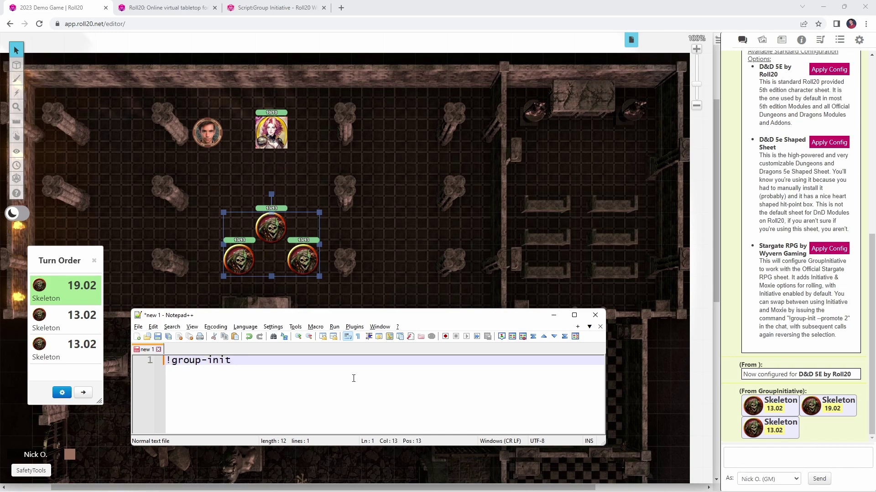
pyautogui.write('--toggle-turnorder')
pyautogui.hotkey('ctrl', 'a')
pyautogui.hotkey('ctrl', 'c')
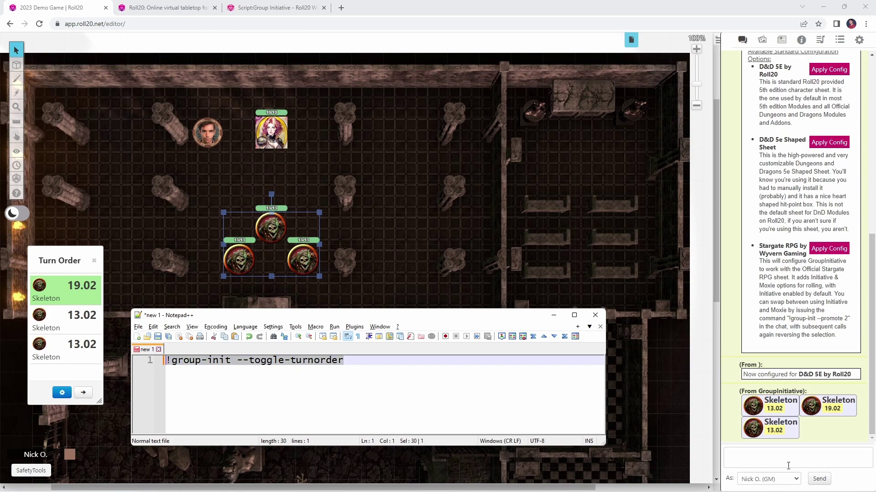
pyautogui.click(788, 465)
pyautogui.hotkey('ctrl', 'v')
pyautogui.press('Return')
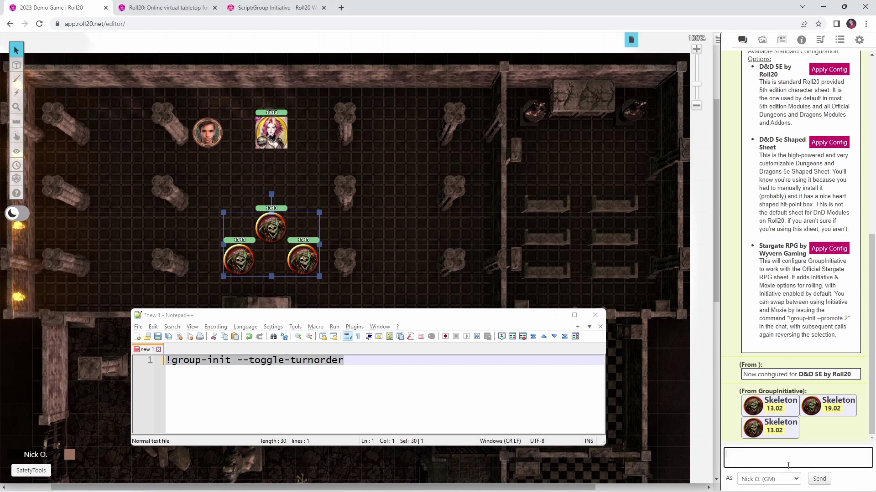
pyautogui.hotkey('ctrl', 'v')
pyautogui.press('Return')
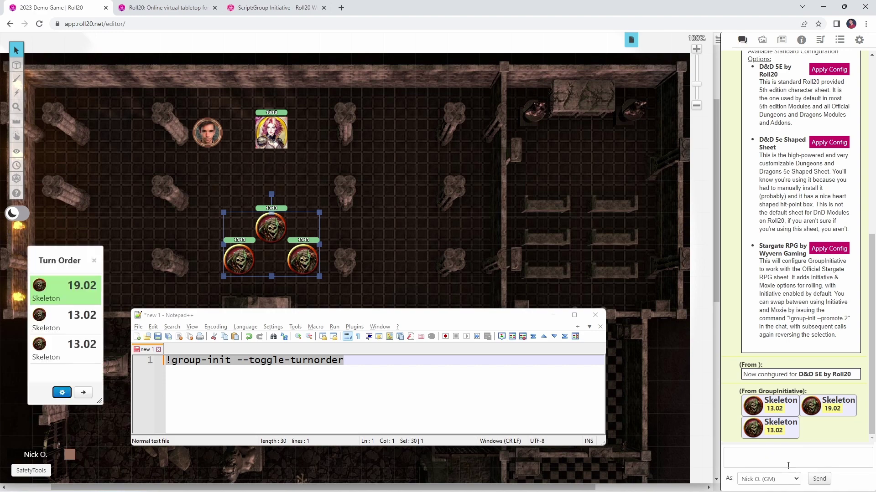
# - Set the first skeleton's initiative in the turn order to 9.02
pyautogui.click(374, 365)
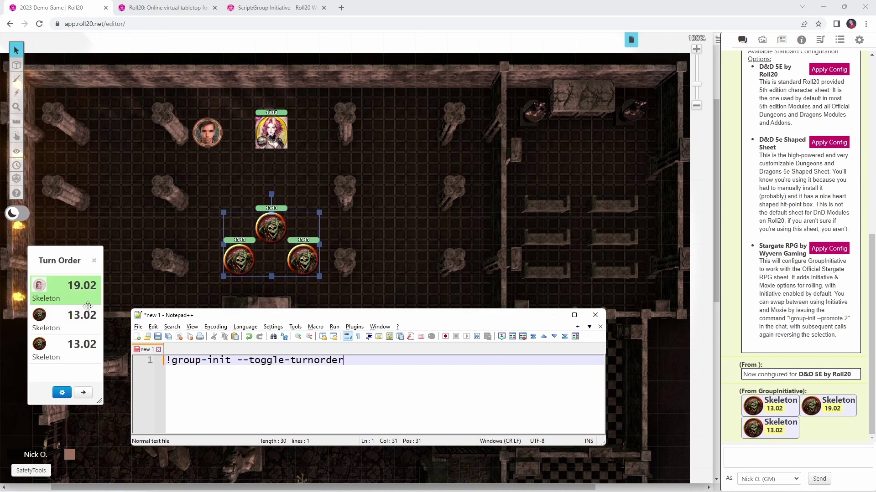
pyautogui.click(76, 287)
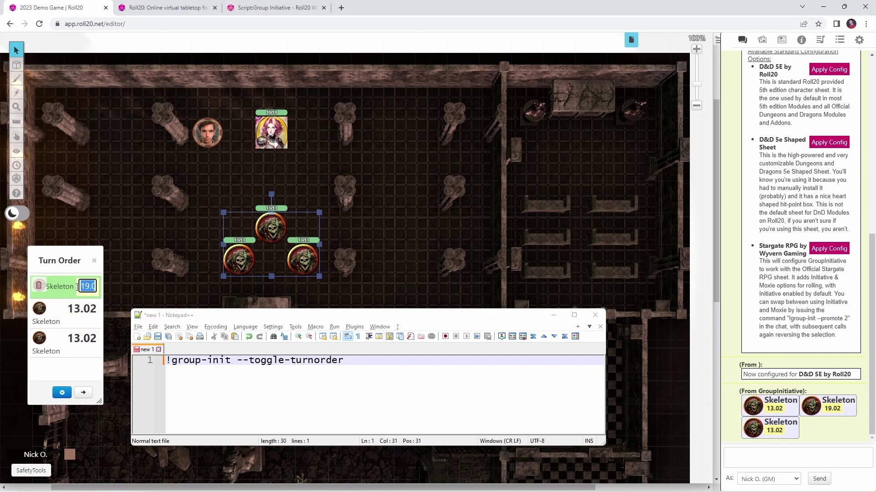
pyautogui.press('Delete')
pyautogui.click(334, 361)
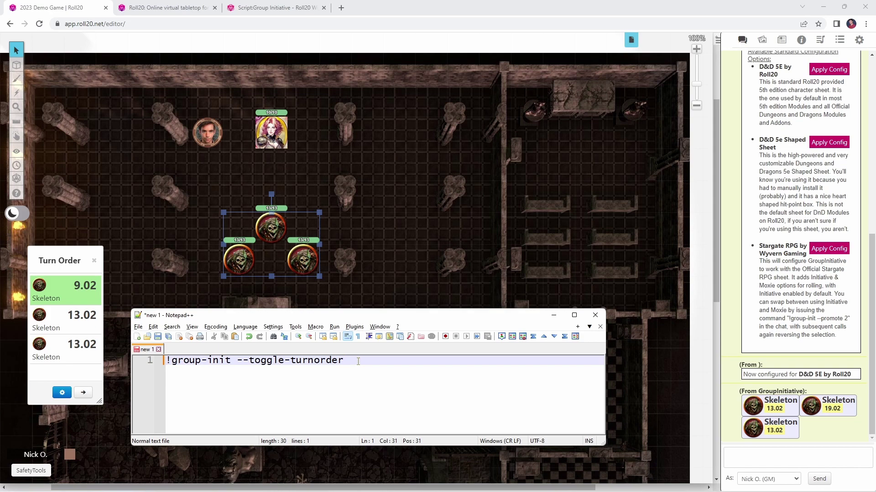
# - Add the line !group-init --sort in Notepad++ and run it in the Roll20 chat to sort the turn order
pyautogui.press('Return')
pyautogui.write('!group-init --sort')
pyautogui.hotkey('shift', 'Home')
pyautogui.hotkey('ctrl', 'c')
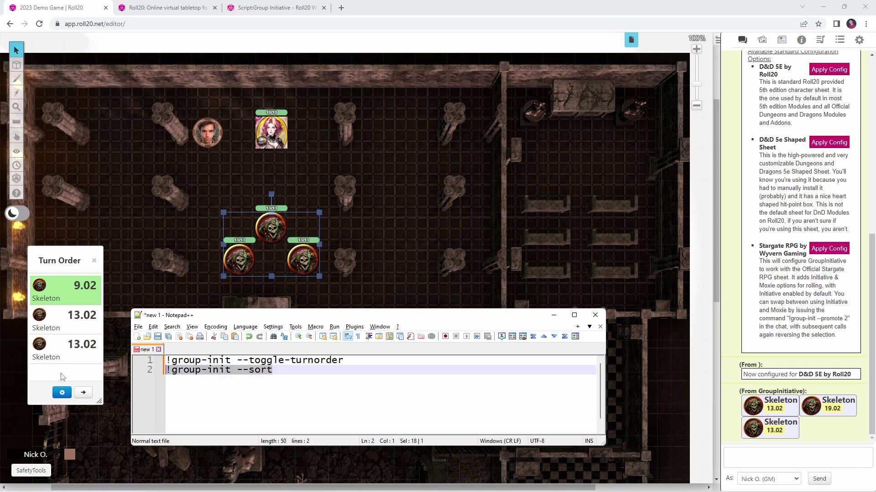
pyautogui.click(739, 462)
pyautogui.hotkey('ctrl', 'v')
pyautogui.press('Return')
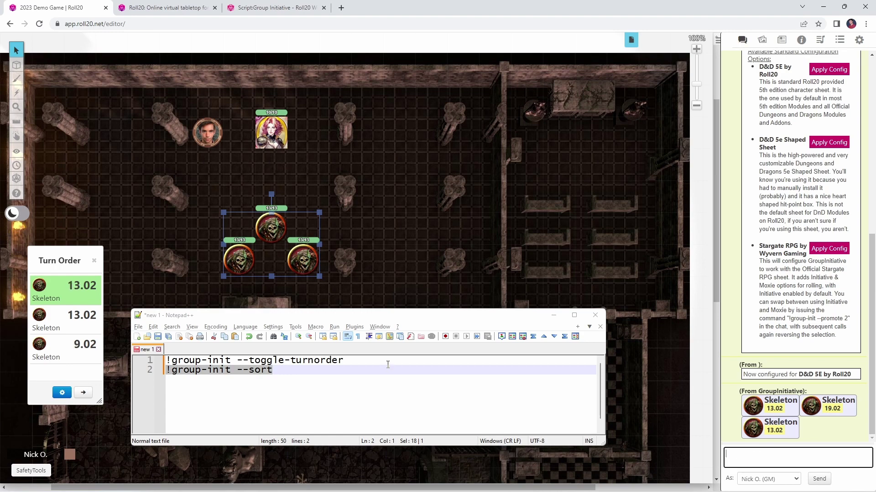
# - Insert a plain !group-init line between the --toggle-turnorder and --sort commands in Notepad++
pyautogui.click(388, 365)
pyautogui.press('Return')
pyautogui.write('!group-init --sort')
pyautogui.press('BackSpace')
pyautogui.press('BackSpace')
pyautogui.press('BackSpace')
pyautogui.press('BackSpace')
pyautogui.press('BackSpace')
pyautogui.press('BackSpace')
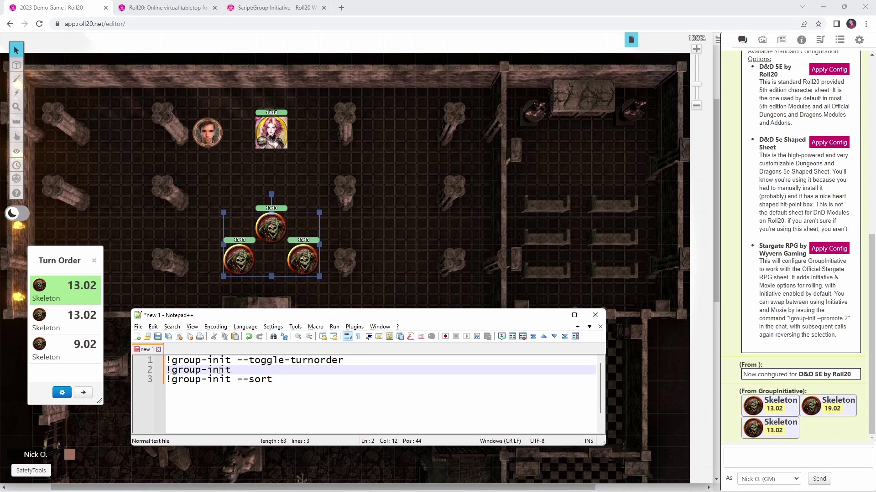
pyautogui.click(294, 384)
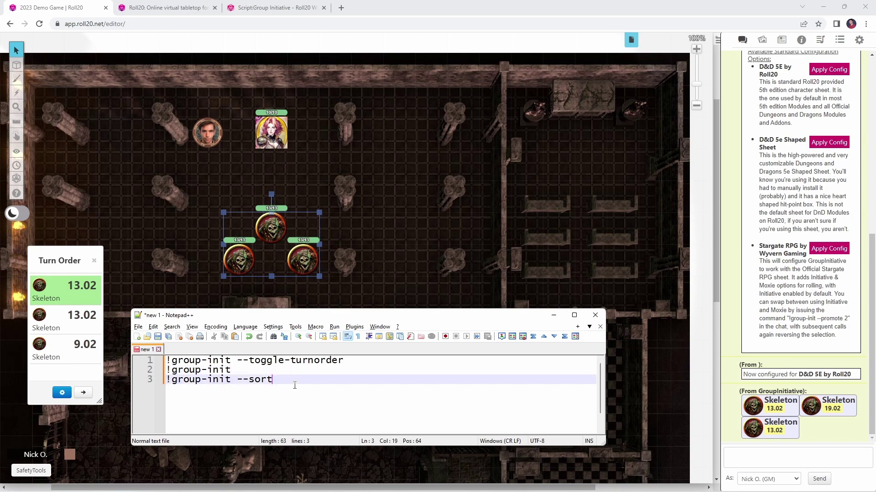
# - Remove all turns from the turn order, then close its settings and the turn order window
pyautogui.click(62, 393)
pyautogui.moveTo(419, 168); pyautogui.dragTo(413, 121)
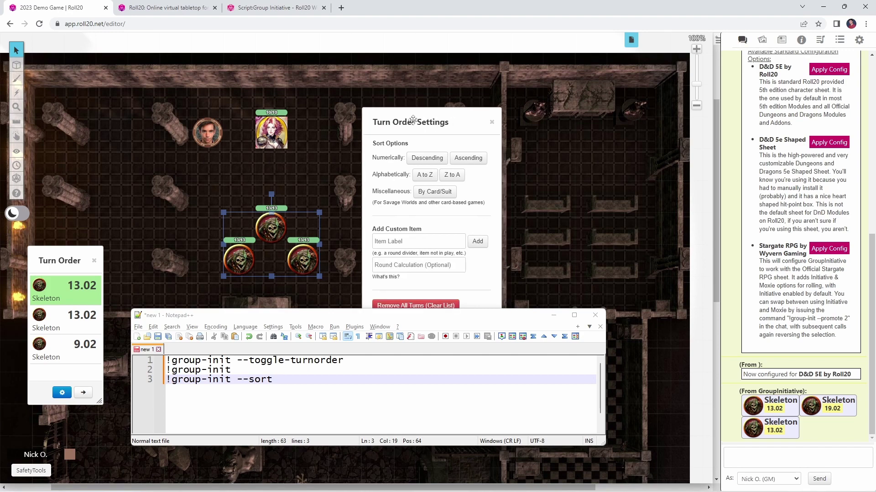
pyautogui.click(420, 304)
pyautogui.click(459, 285)
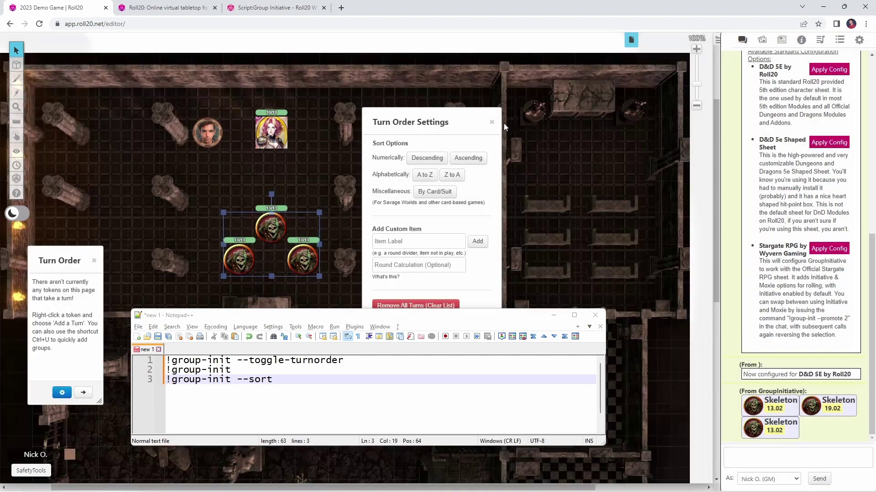
pyautogui.click(491, 122)
pyautogui.click(94, 261)
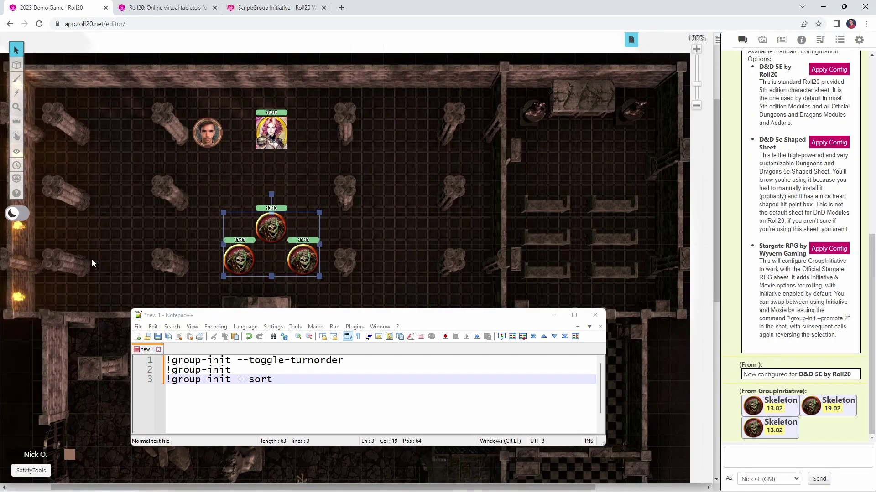
# - Copy all three !group-init lines from Notepad++ and run them together in the Roll20 chat
pyautogui.hotkey('alt', 'Tab')
pyautogui.hotkey('ctrl', 'a')
pyautogui.hotkey('ctrl', 'c')
pyautogui.click(763, 456)
pyautogui.hotkey('ctrl', 'v')
pyautogui.press('Return')
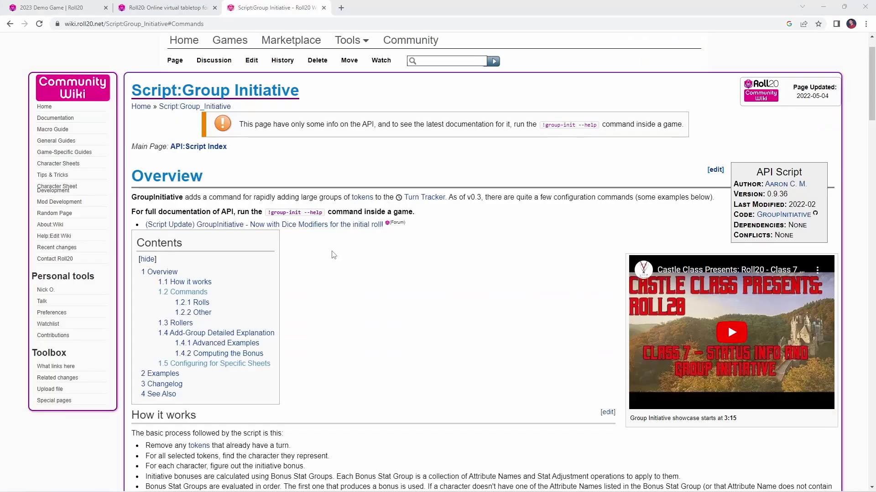
pyautogui.scroll(-5, 333, 255)
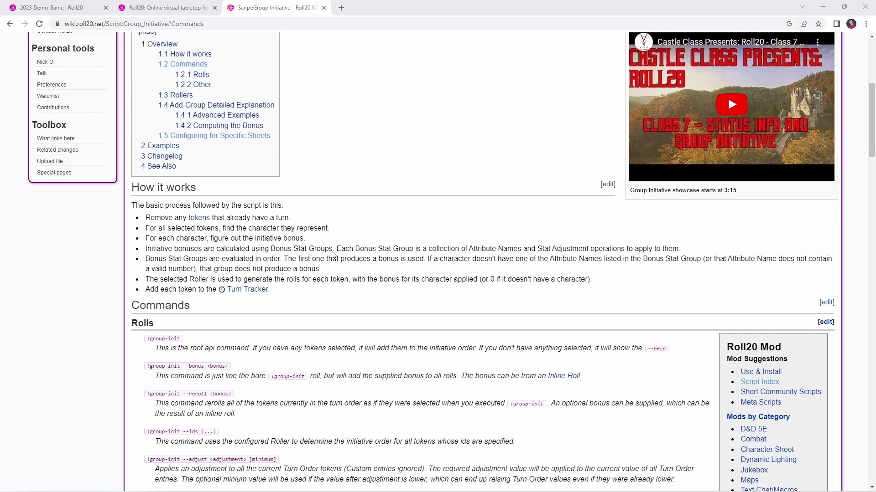
pyautogui.scroll(-2, 333, 254)
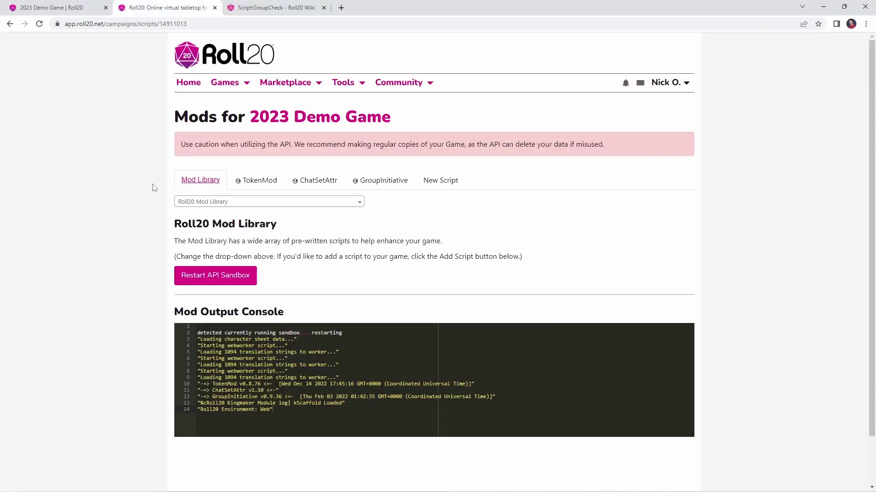
# - Find GroupCheck in the Mod Library and add the script to the game, accepting the possible conflict with installed scripts
pyautogui.click(247, 205)
pyautogui.write('group')
pyautogui.click(212, 239)
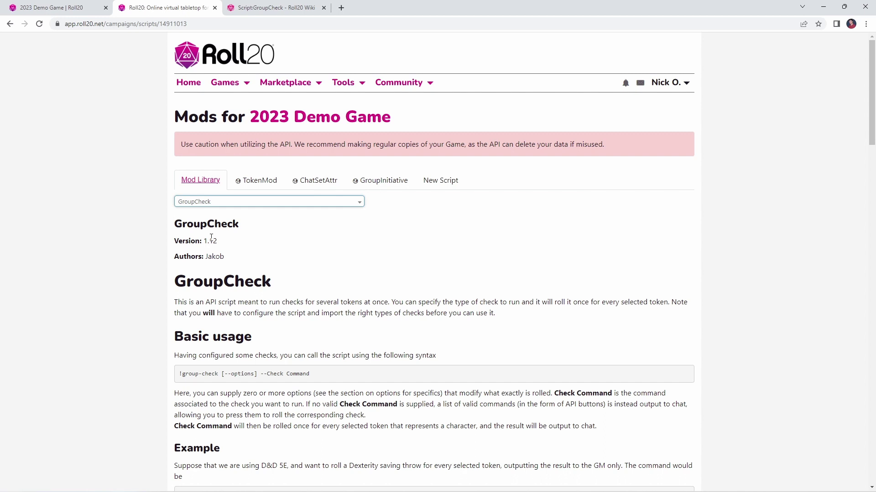
pyautogui.scroll(-6, 230, 241)
pyautogui.scroll(-20, 230, 241)
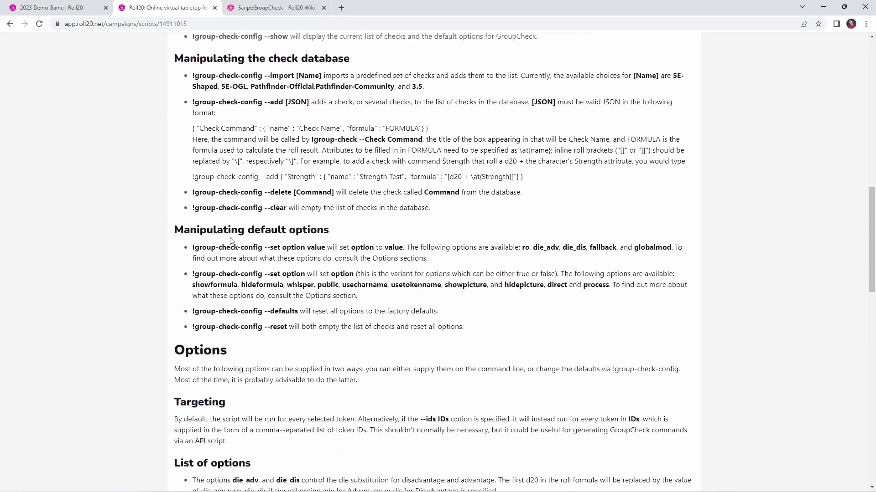
pyautogui.click(214, 290)
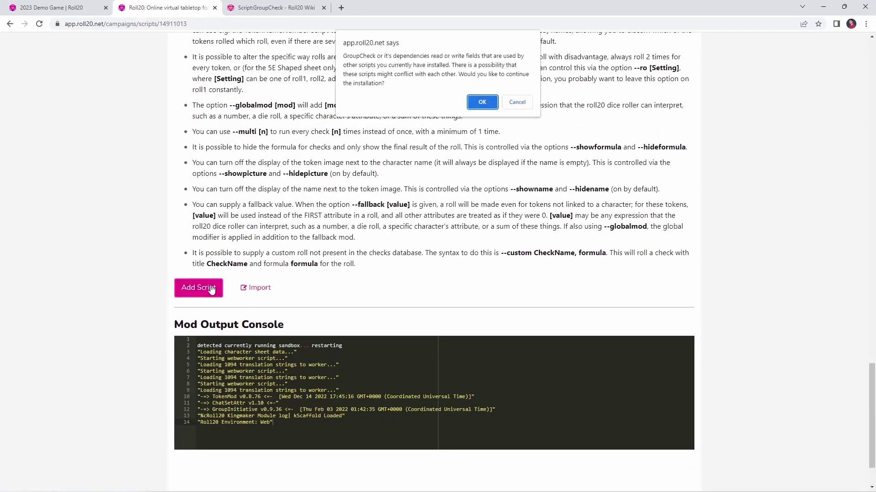
pyautogui.click(482, 102)
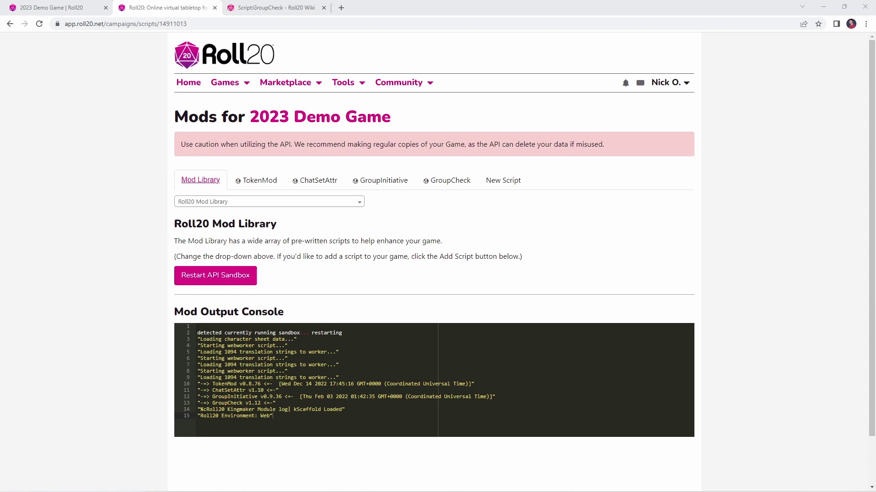
# - Check the preset imports on the GroupCheck wiki page and run !group-check-config --import 5E-OGL from Notepad++ in the game chat
pyautogui.click(73, 9)
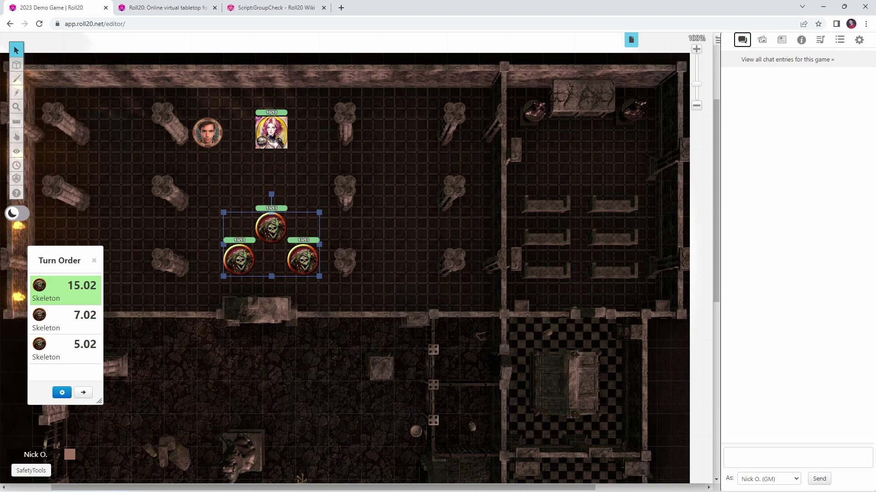
pyautogui.hotkey('alt', 'Tab')
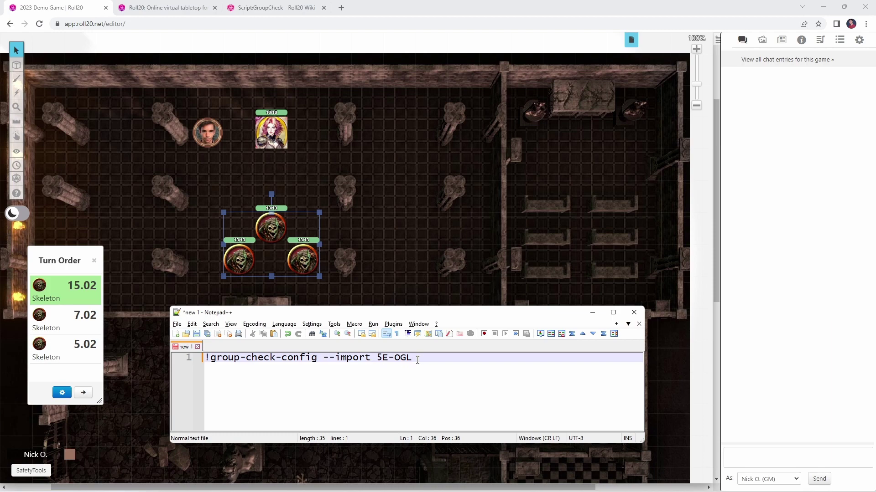
pyautogui.click(262, 9)
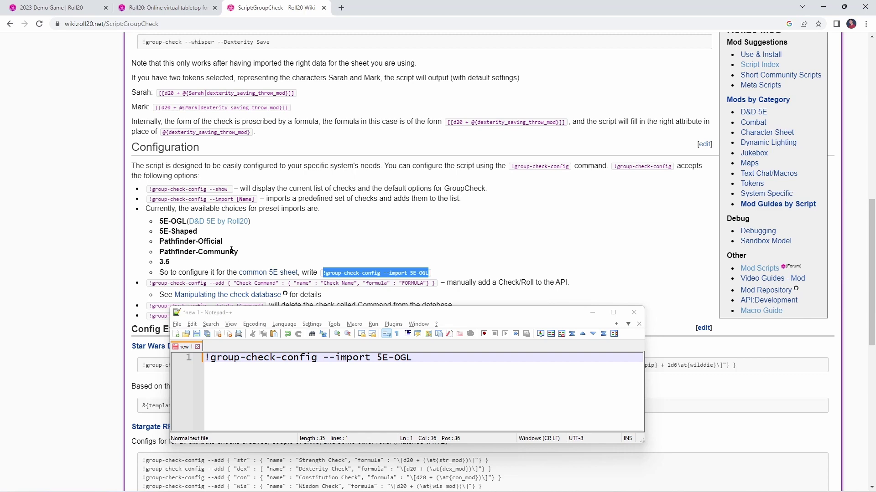
pyautogui.click(50, 8)
pyautogui.moveTo(485, 378); pyautogui.dragTo(165, 349)
pyautogui.hotkey('ctrl', 'c')
pyautogui.click(798, 457)
pyautogui.hotkey('ctrl', 'v')
pyautogui.press('Return')
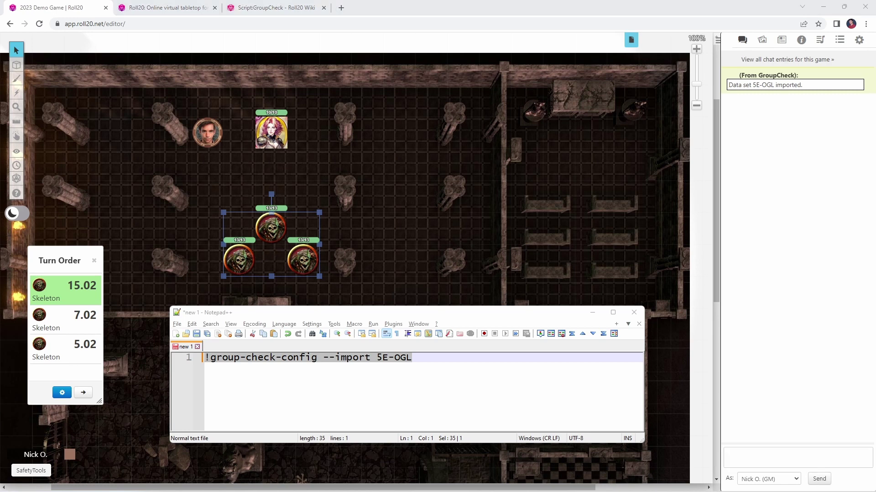
# - Replace the Notepad++ text with !group-check --Dexterity Save and run it in the Roll20 chat for the selected skeletons
pyautogui.click(423, 359)
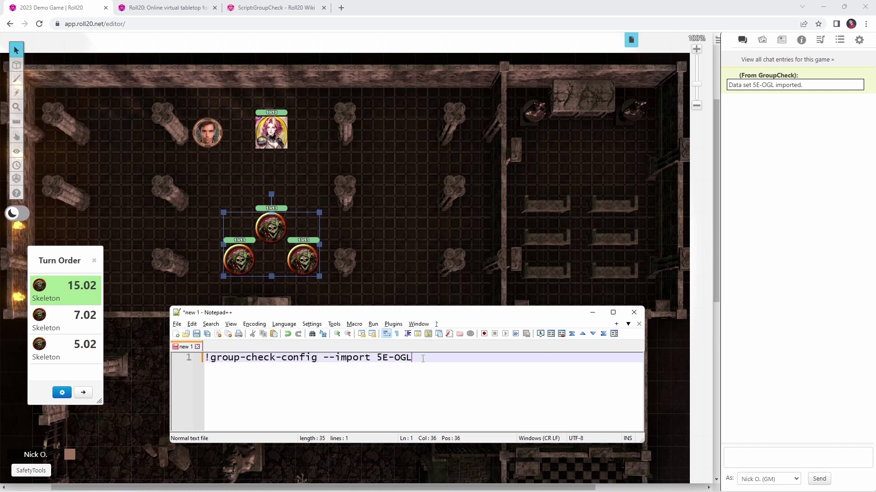
pyautogui.hotkey('ctrl', 'a')
pyautogui.hotkey('ctrl', 'v')
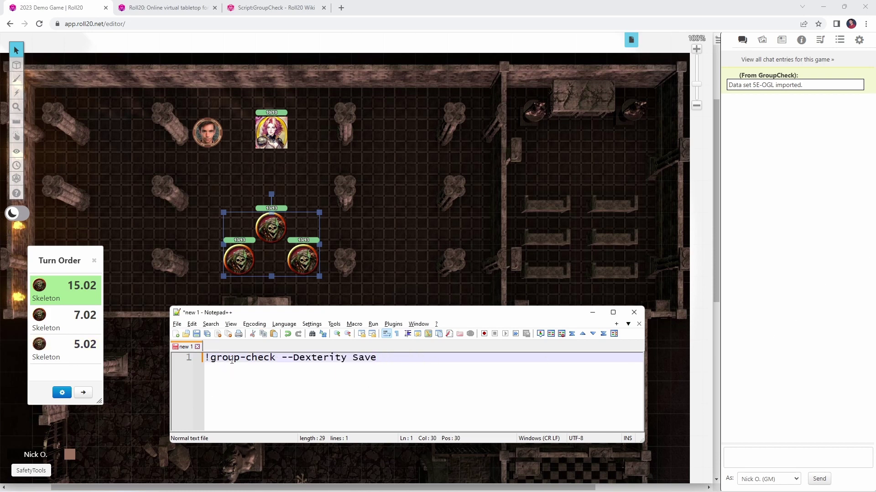
pyautogui.moveTo(391, 357); pyautogui.dragTo(204, 357)
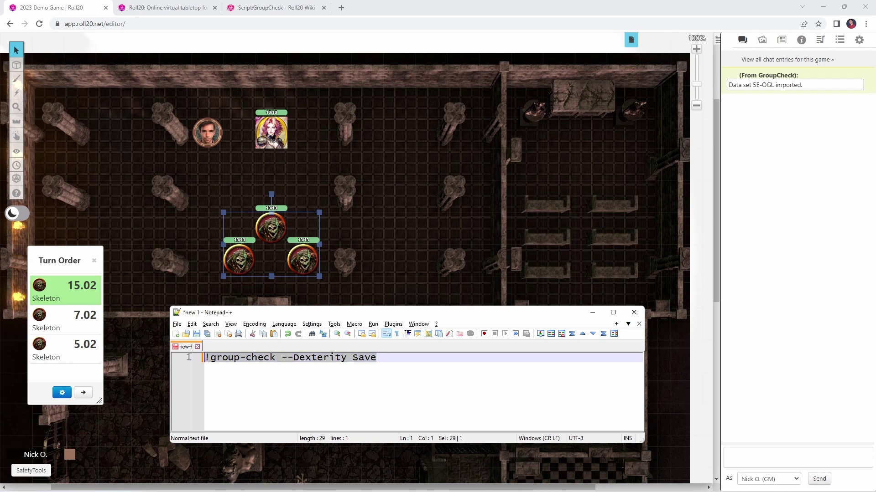
pyautogui.click(734, 466)
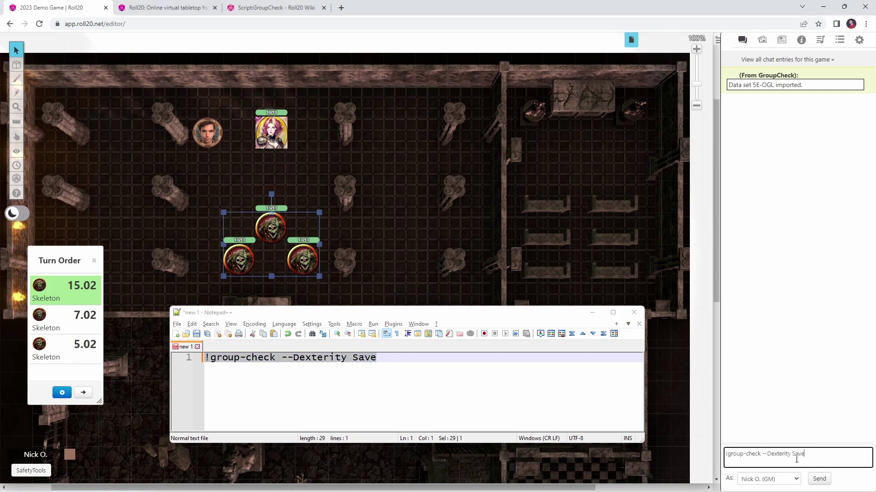
pyautogui.hotkey('ctrl', 'v')
pyautogui.press('Return')
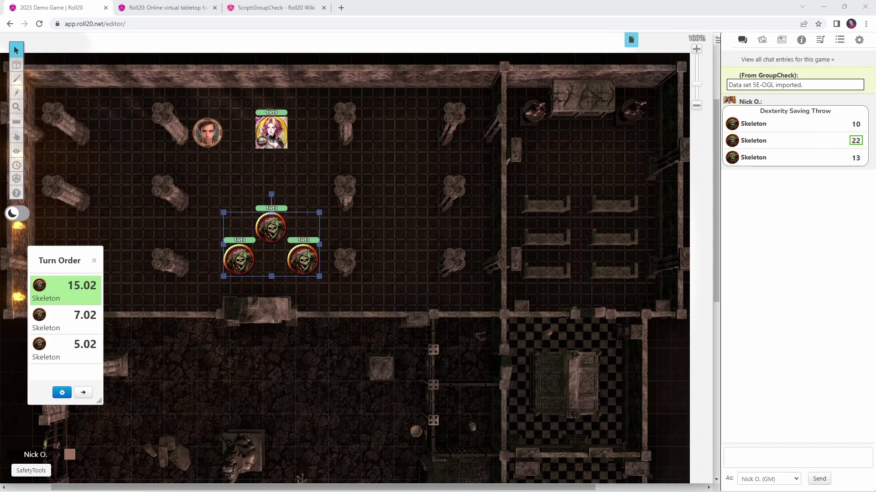
# - Open the ApplyDamage source code linked on the GroupCheck wiki page and show it as raw text
pyautogui.click(292, 9)
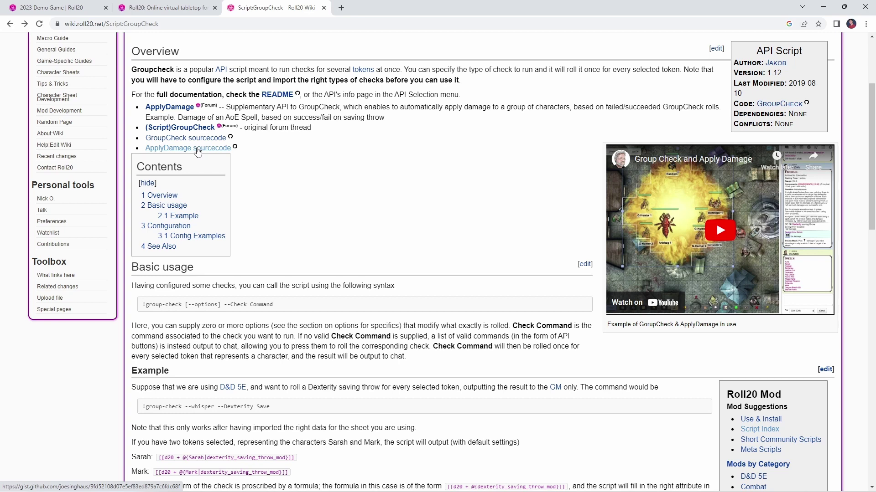
pyautogui.click(197, 152)
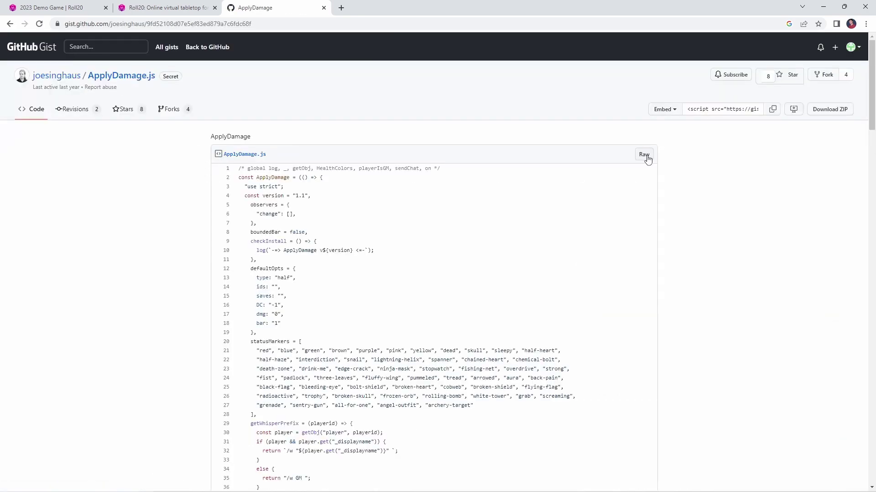
pyautogui.click(644, 155)
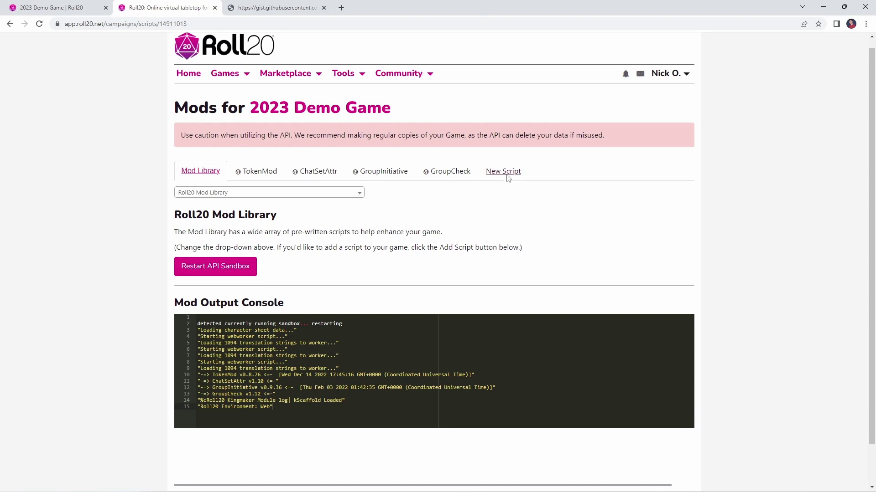
# - Create a new script named ApplyDamage on the game's Mods page, paste in the copied source code and save it
pyautogui.click(503, 171)
pyautogui.click(277, 196)
pyautogui.hotkey('ctrl', 'a')
pyautogui.write('ApplyDamage')
pyautogui.click(301, 248)
pyautogui.hotkey('ctrl', 'v')
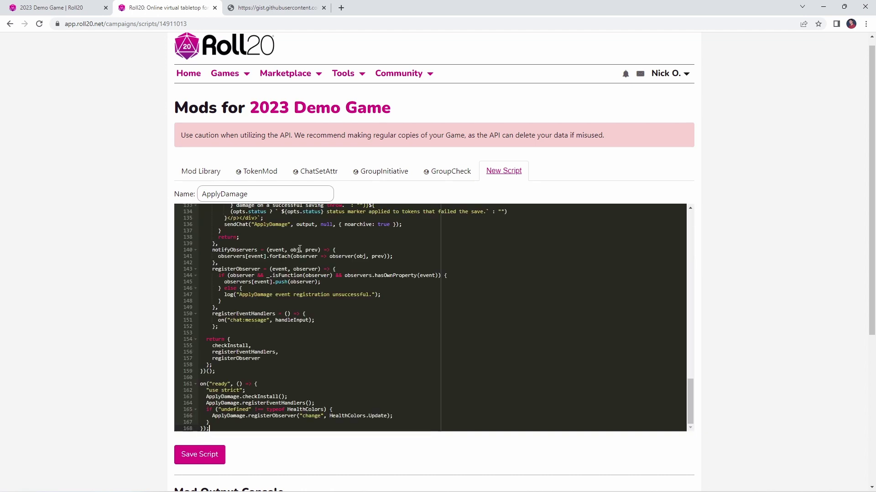
pyautogui.click(204, 462)
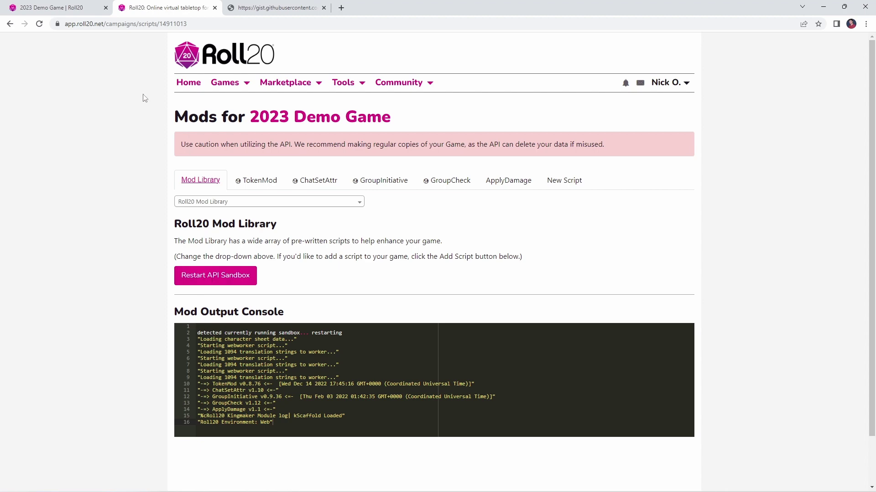
# - Copy the whole !group-check command with the ApplyDamage button from Notepad++ and run it in the Roll20 game chat
pyautogui.click(80, 15)
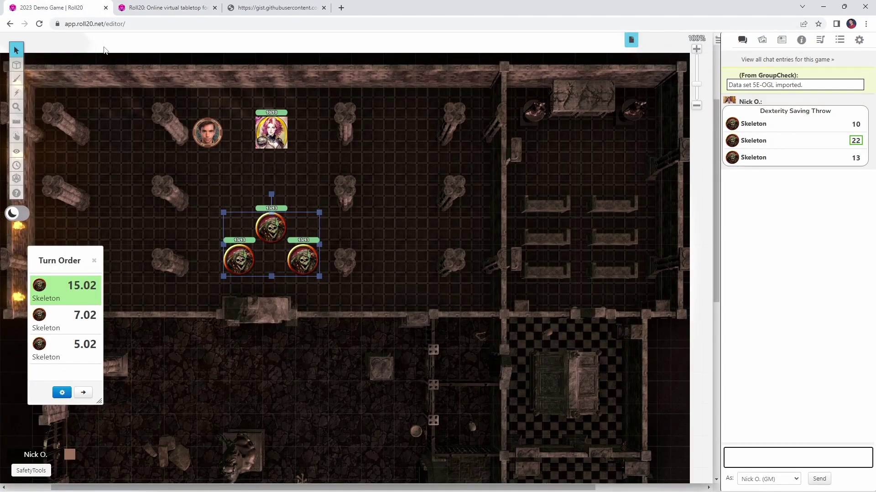
pyautogui.hotkey('alt', 'Tab')
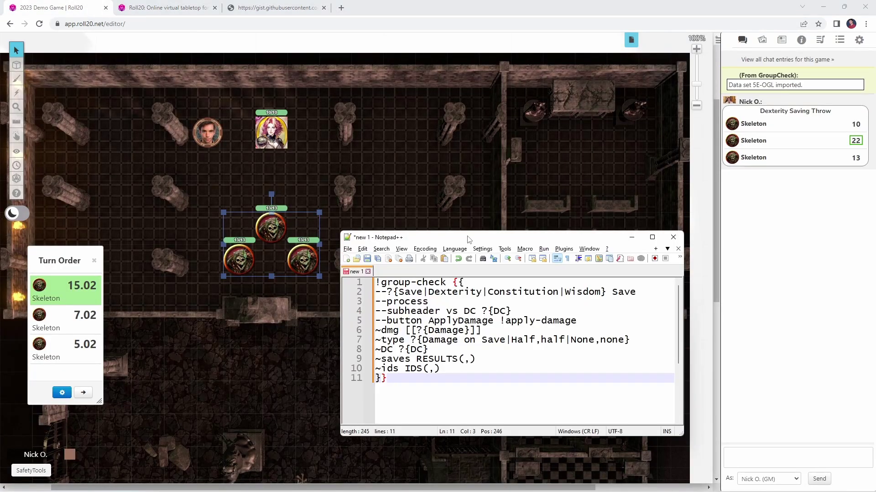
pyautogui.click(377, 281)
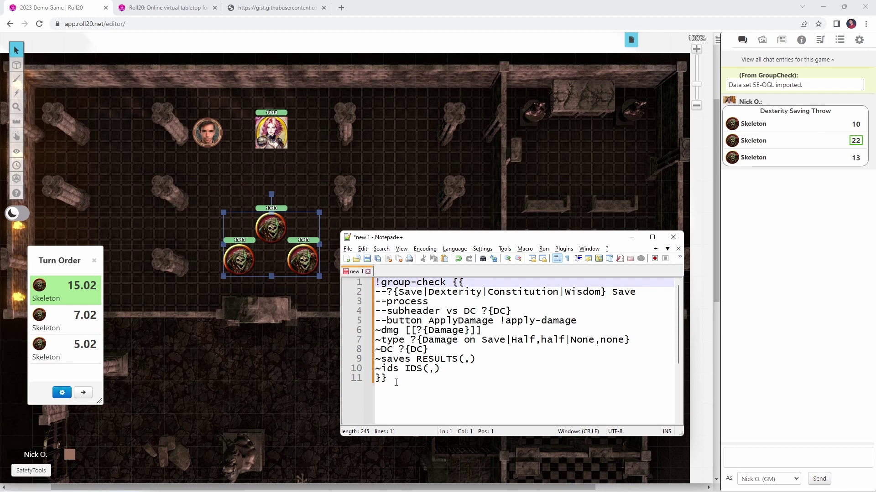
pyautogui.hotkey('ctrl', 'a')
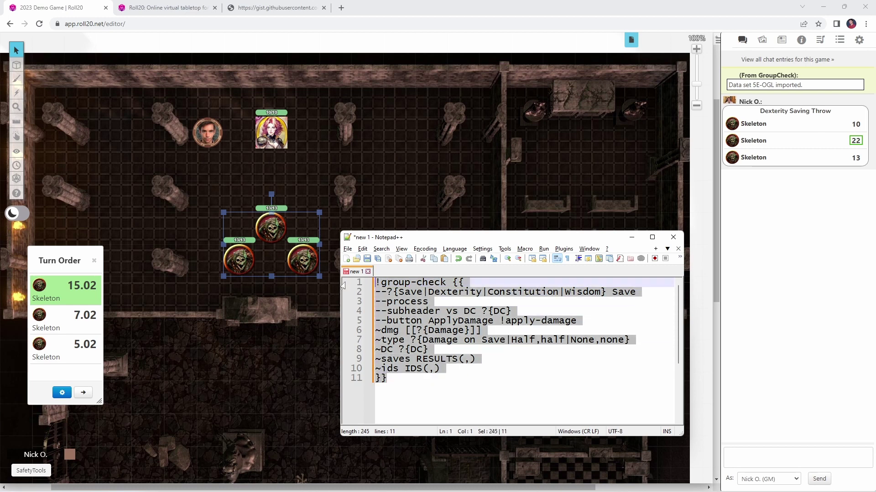
pyautogui.click(779, 462)
pyautogui.hotkey('ctrl', 'v')
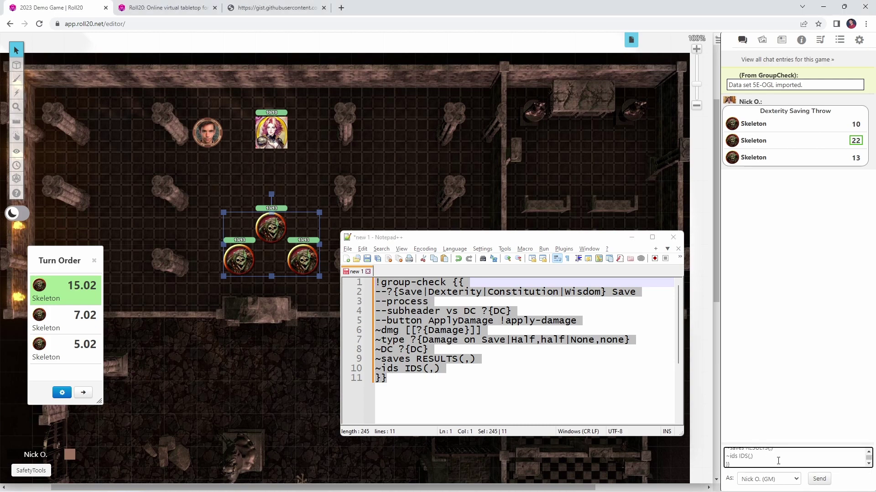
pyautogui.press('Return')
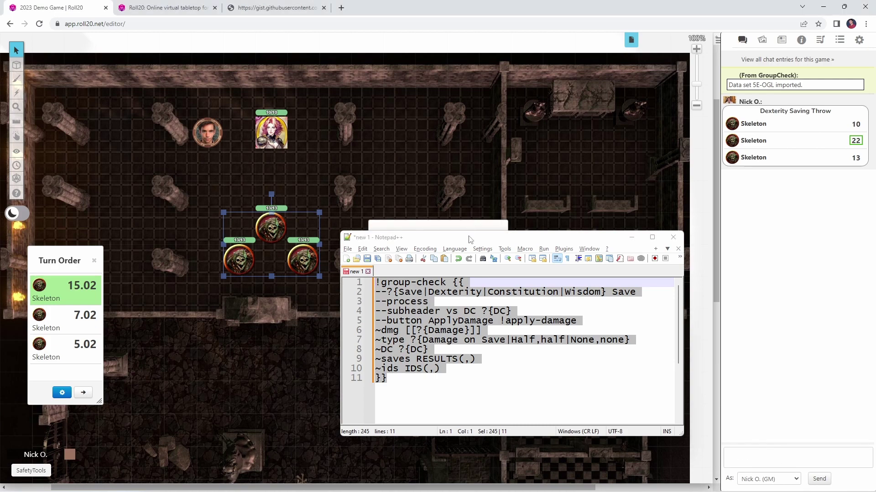
# - Answer the prompts with a Dexterity save, DC 14, the damage and Half on save, and run ApplyDamage from the roll result
pyautogui.moveTo(469, 240); pyautogui.dragTo(459, 314)
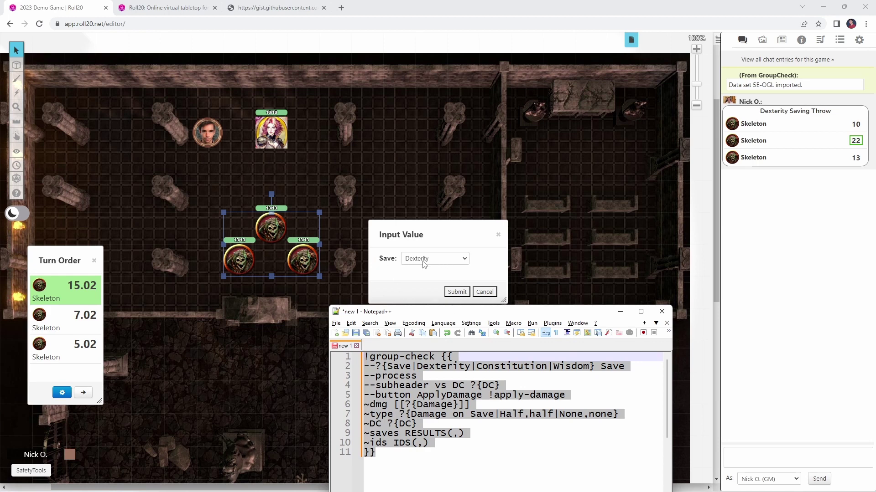
pyautogui.click(452, 292)
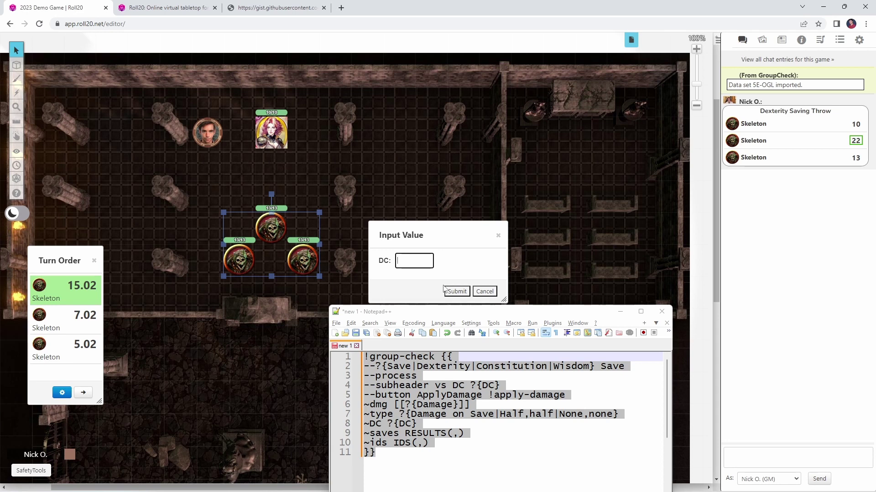
pyautogui.write('14')
pyautogui.click(461, 295)
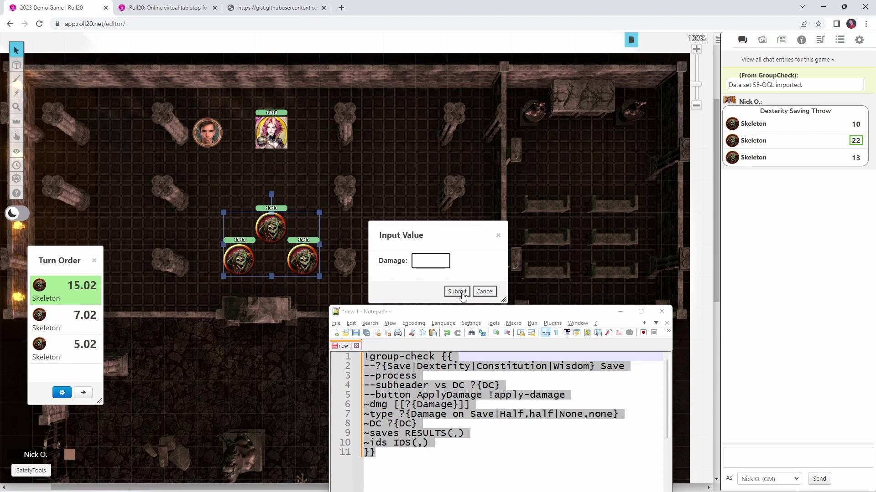
pyautogui.write('5')
pyautogui.click(463, 294)
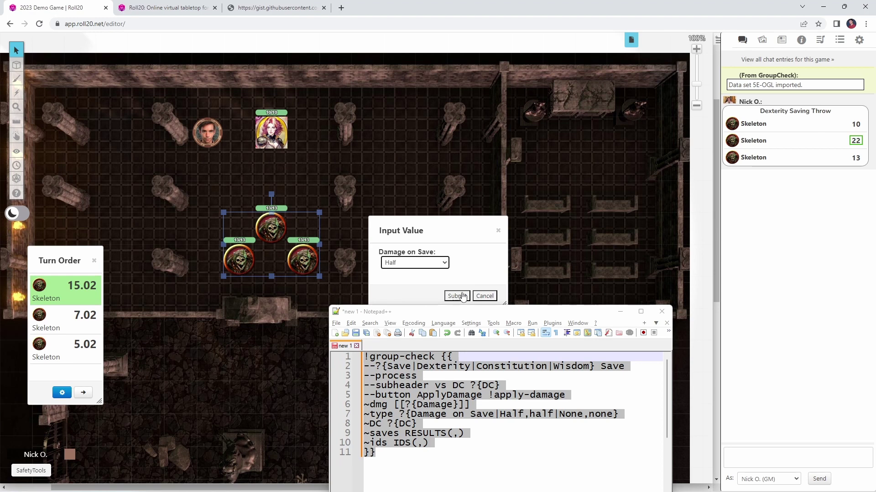
pyautogui.click(445, 262)
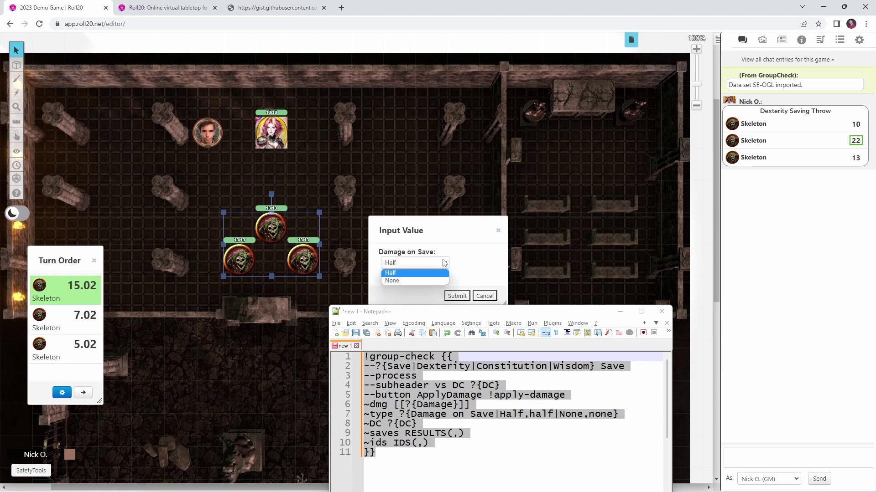
pyautogui.press('Escape')
pyautogui.click(464, 299)
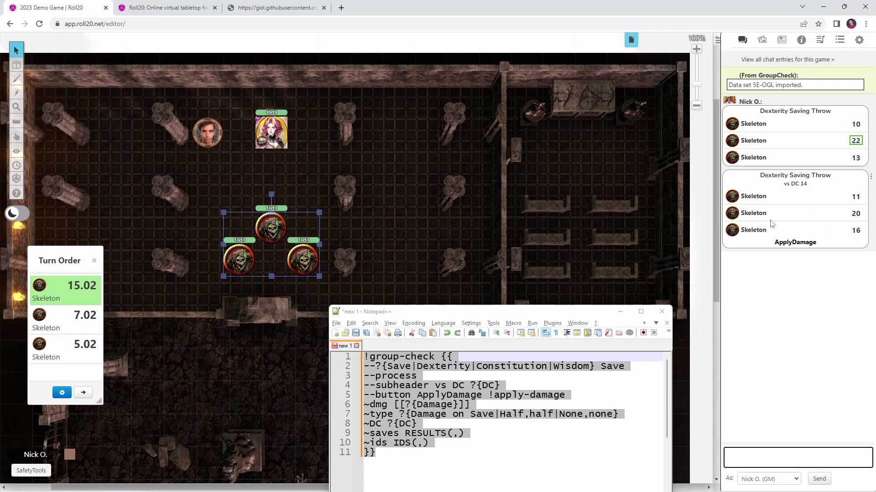
pyautogui.click(793, 243)
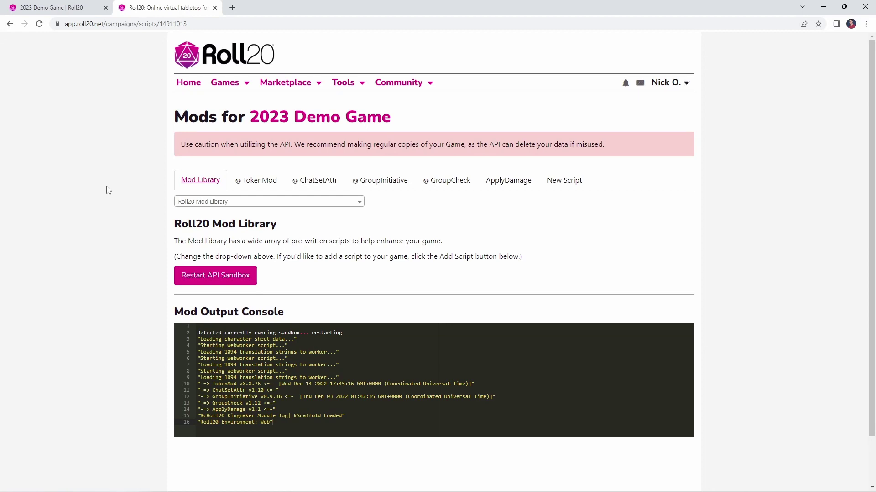
# - Find Token Action Maker in the Mod Library, review its documentation and add the script to the game
pyautogui.click(279, 204)
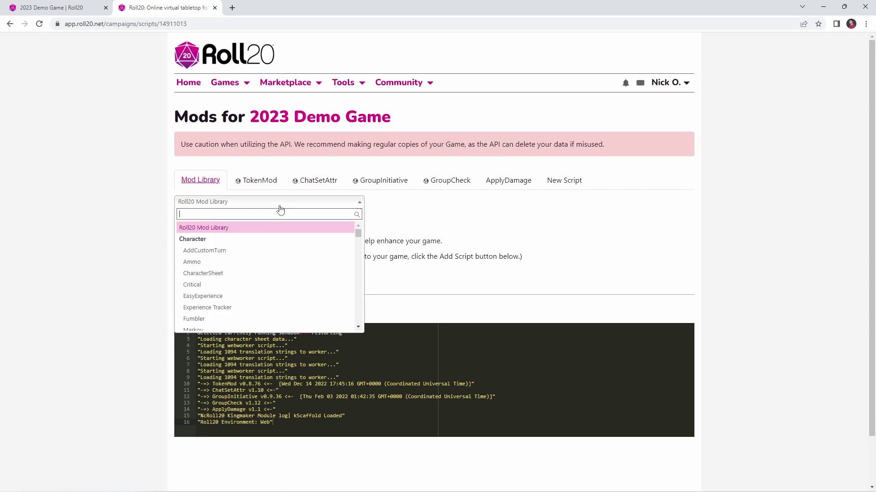
pyautogui.write('token ac')
pyautogui.click(259, 241)
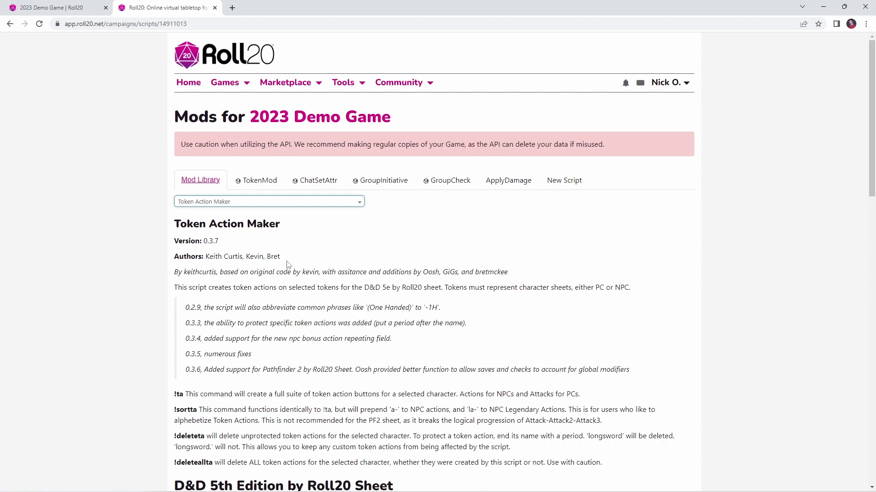
pyautogui.scroll(-20, 288, 265)
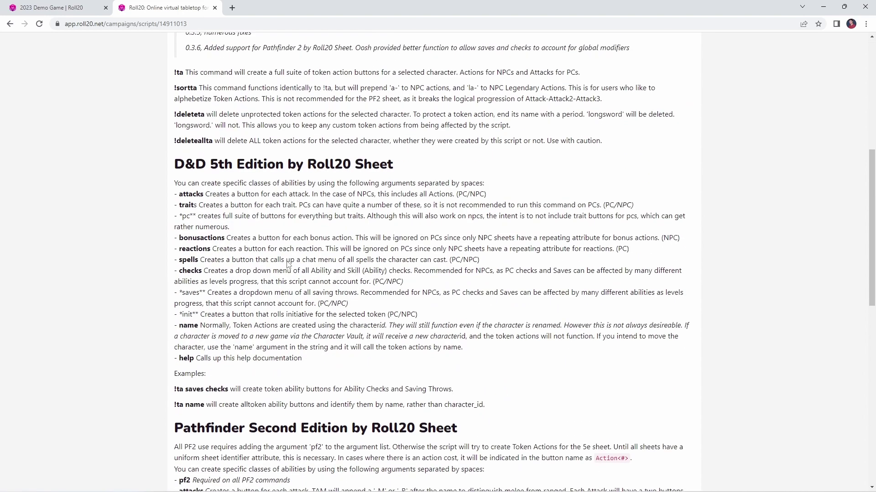
pyautogui.click(186, 250)
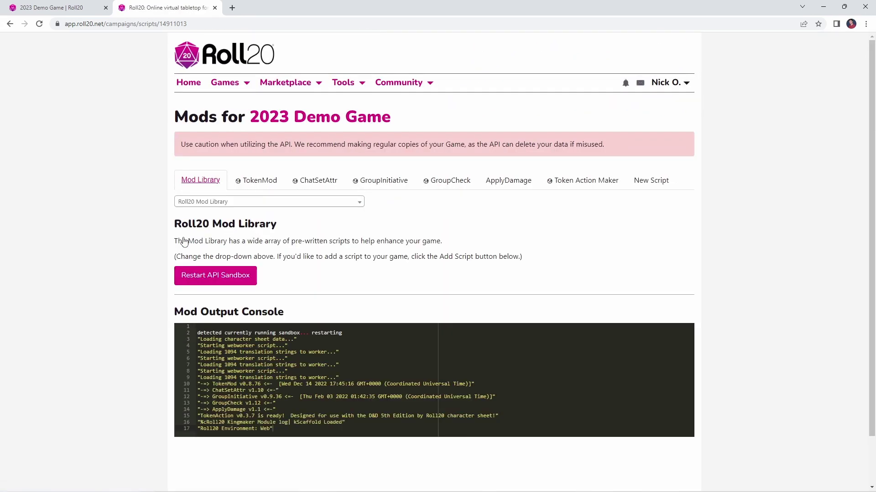
# - Return to the game and open the lower-right skeleton's character sheet to examine its listed actions
pyautogui.click(72, 9)
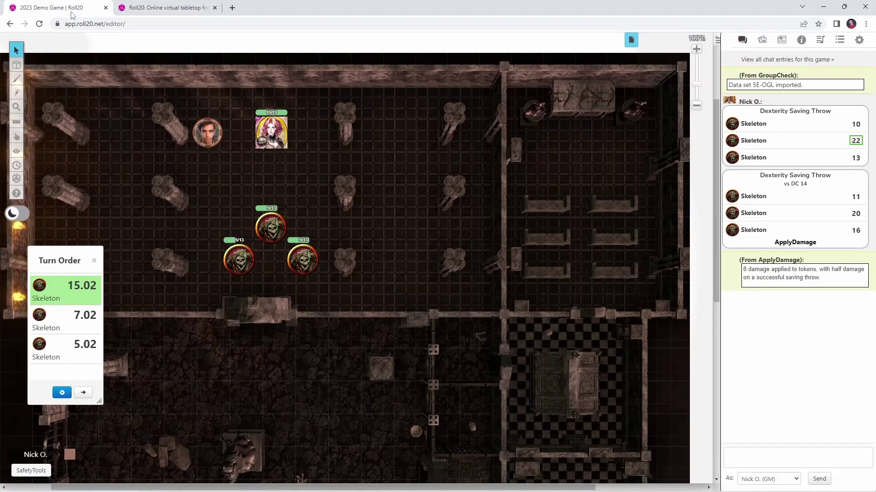
pyautogui.click(297, 259)
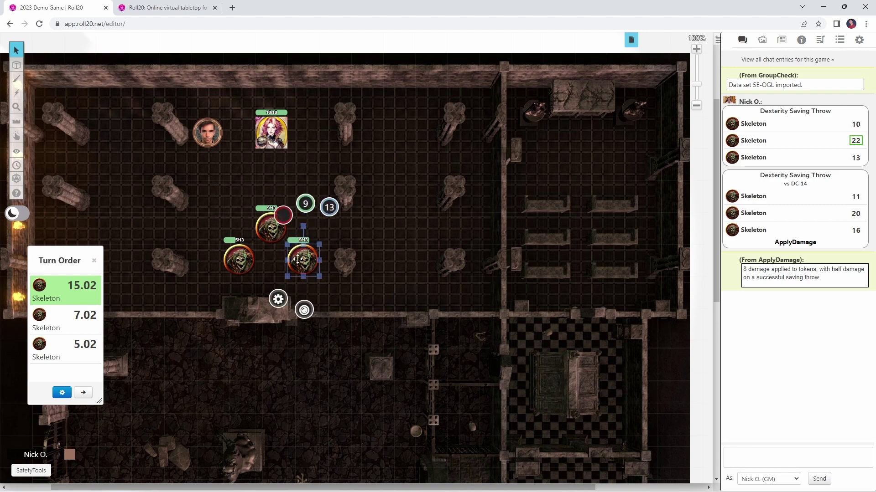
pyautogui.doubleClick(297, 259)
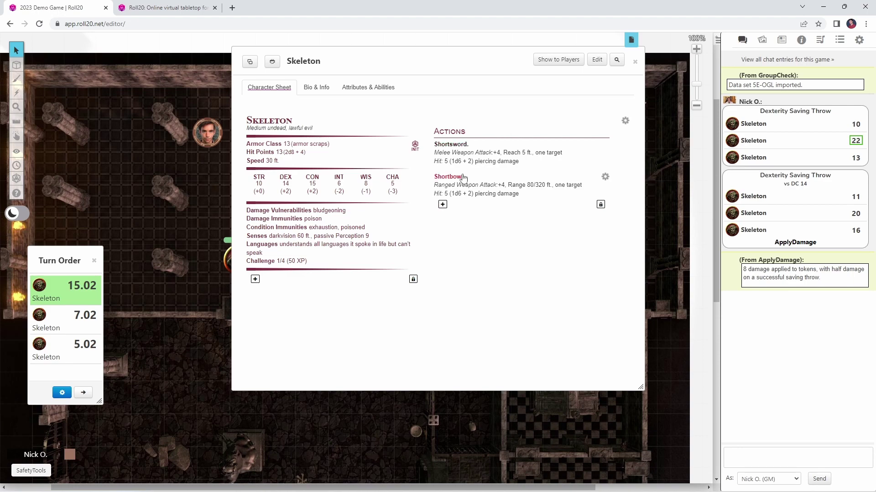
pyautogui.click(635, 61)
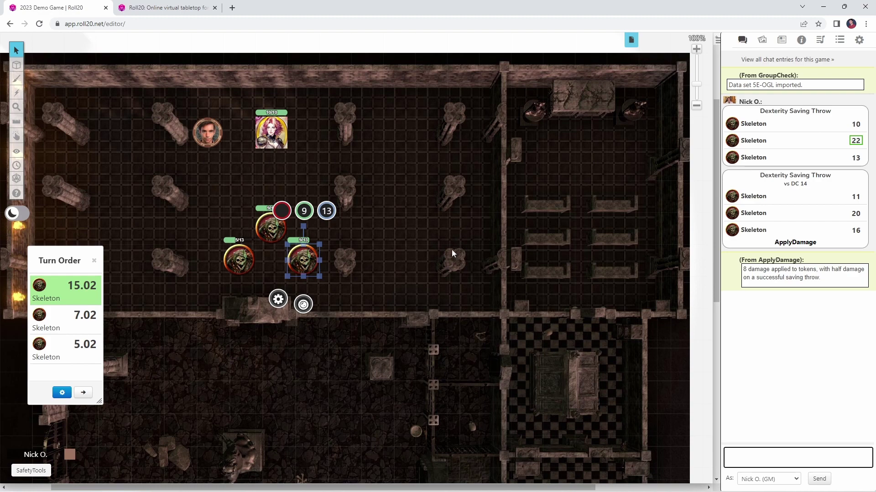
# - Write !ta in Notepad++ and run it in the Roll20 chat for the selected skeleton
pyautogui.hotkey('alt', 'Tab')
pyautogui.write('!ta')
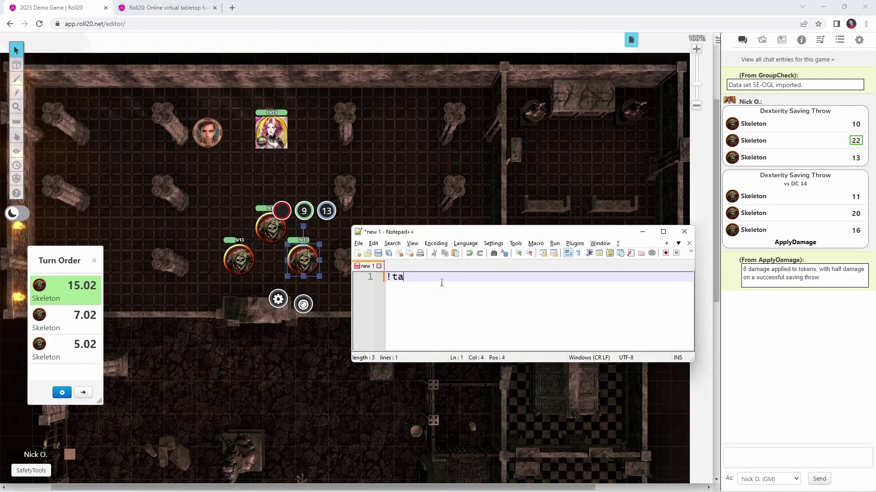
pyautogui.hotkey('ctrl', 'a')
pyautogui.hotkey('ctrl', 'c')
pyautogui.click(768, 461)
pyautogui.hotkey('ctrl', 'v')
pyautogui.press('Return')
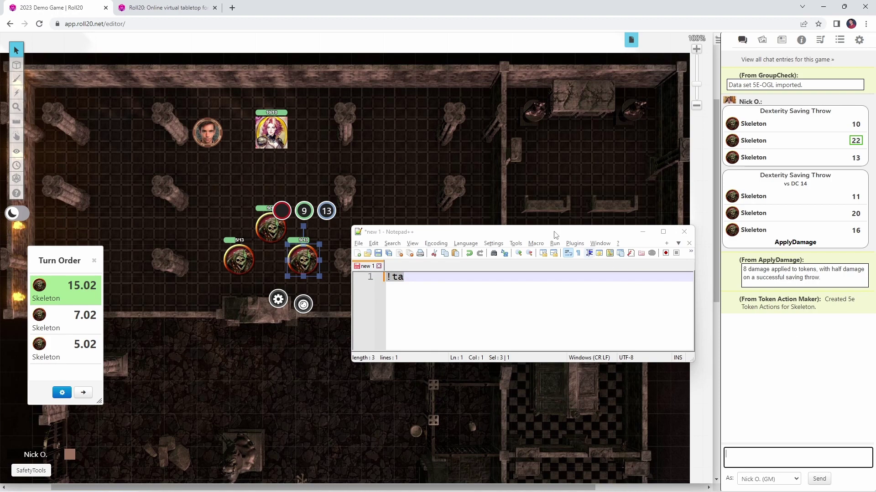
# - Reselect the skeleton and preview its Check and Save token actions, cancelling both prompts
pyautogui.click(396, 169)
pyautogui.click(303, 260)
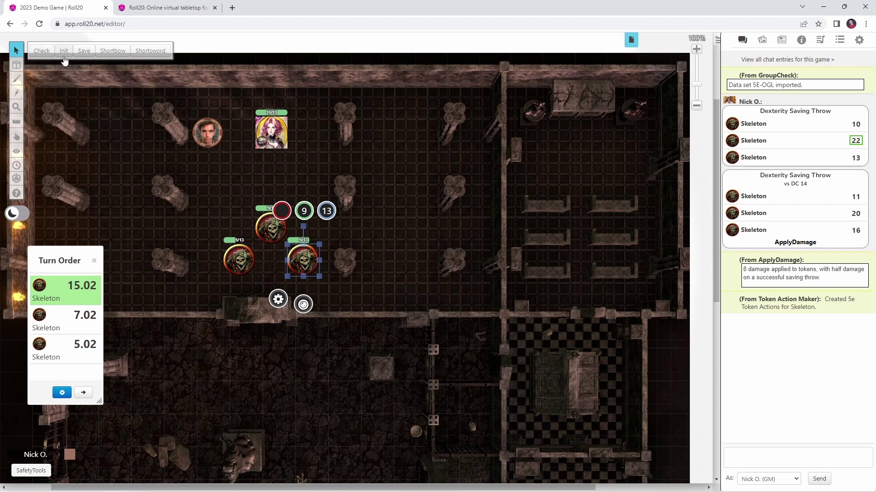
pyautogui.click(44, 54)
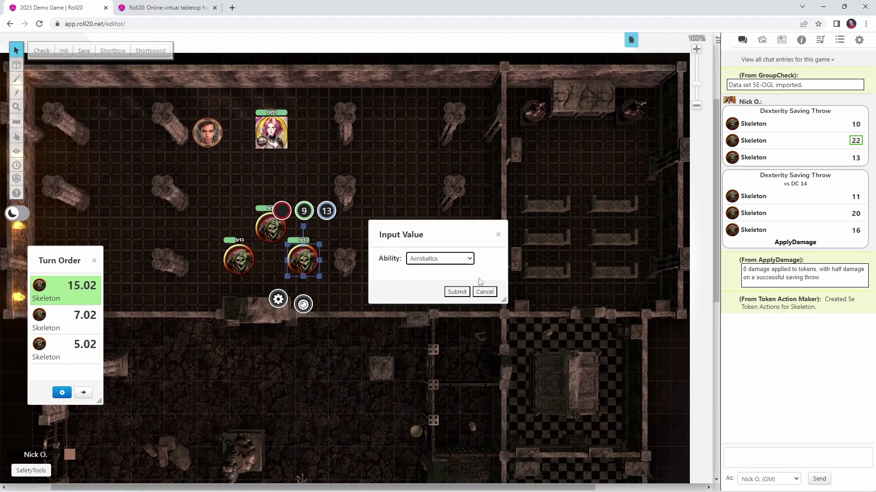
pyautogui.click(485, 292)
pyautogui.click(84, 51)
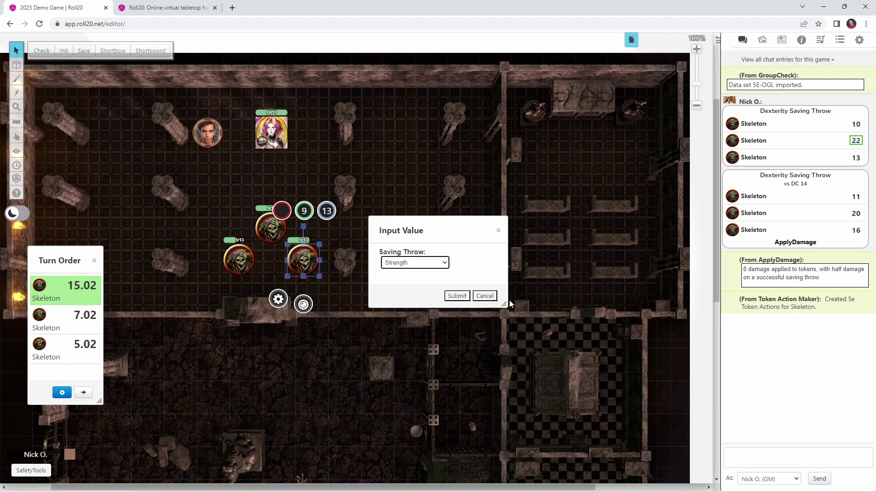
pyautogui.click(484, 296)
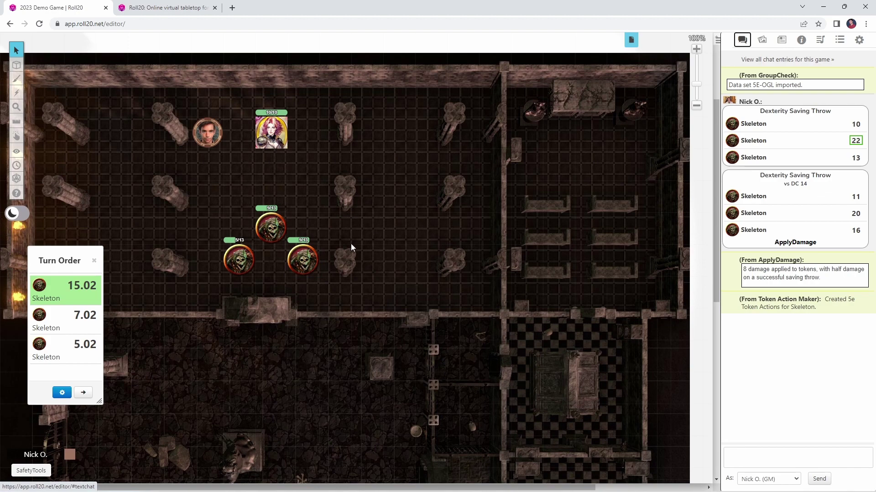
# - Roll the lower-right skeleton's Shortbow token action and check the other two skeletons for the same actions
pyautogui.click(316, 258)
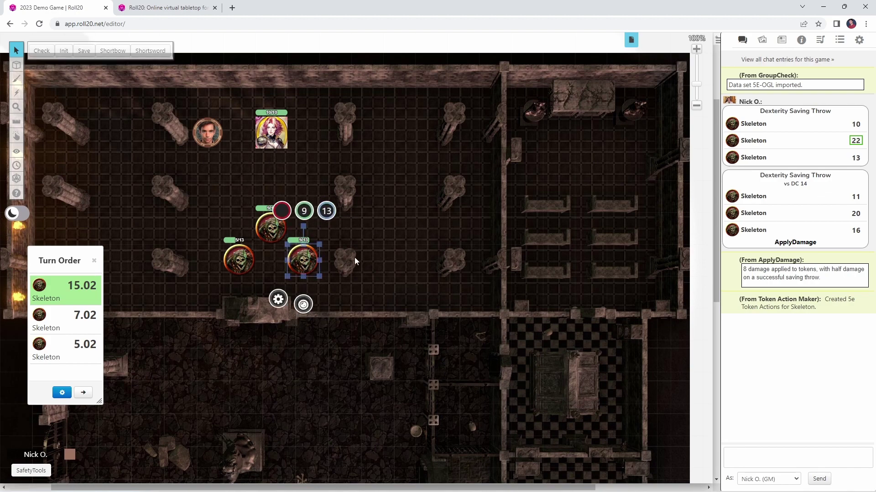
pyautogui.click(113, 51)
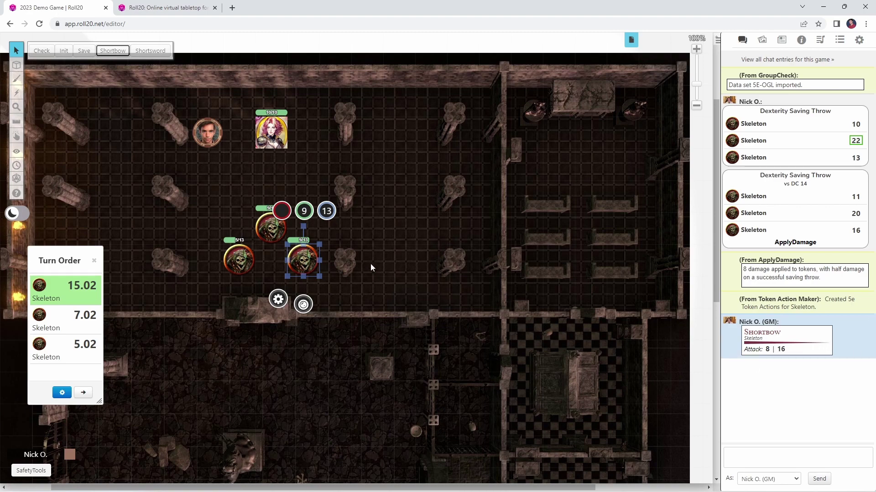
pyautogui.click(366, 234)
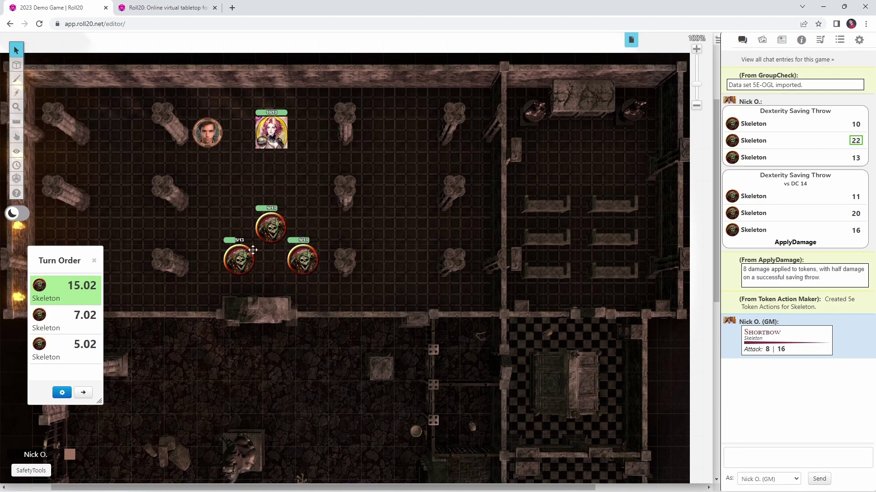
pyautogui.click(267, 227)
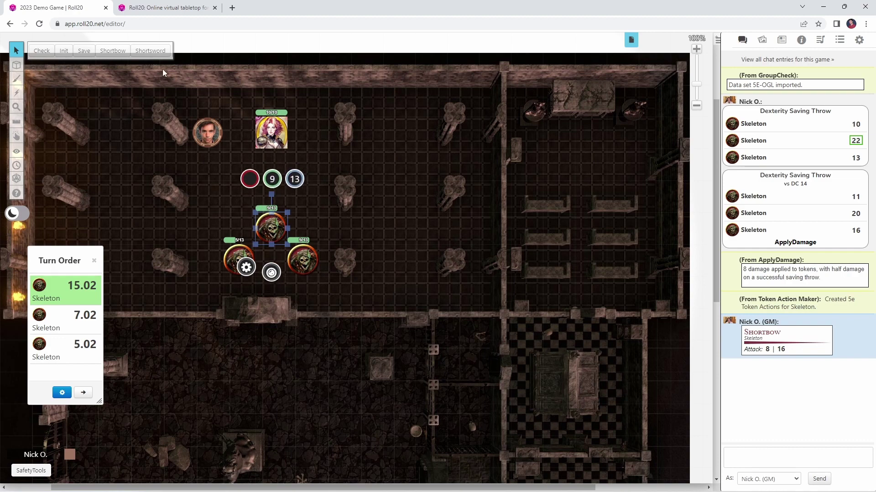
pyautogui.click(233, 250)
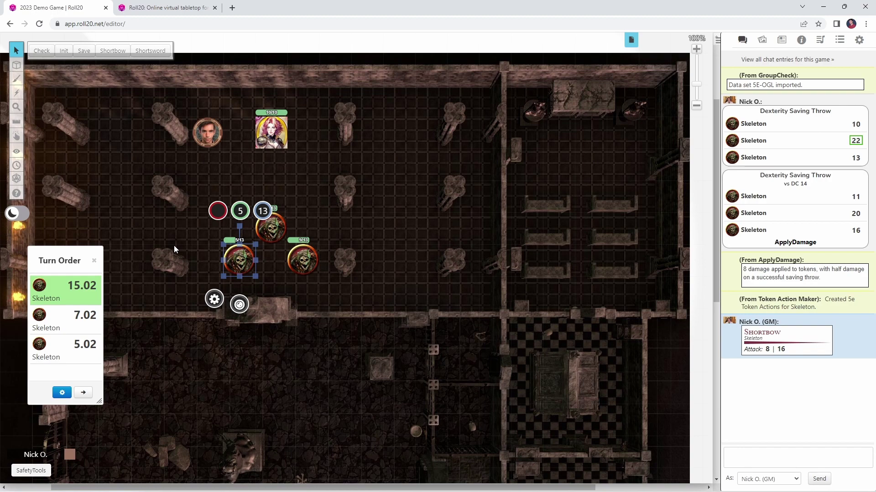
# - Place another MM1 Skeleton from the Journal on the map near the upper pillars and select it to check its token actions
pyautogui.click(803, 40)
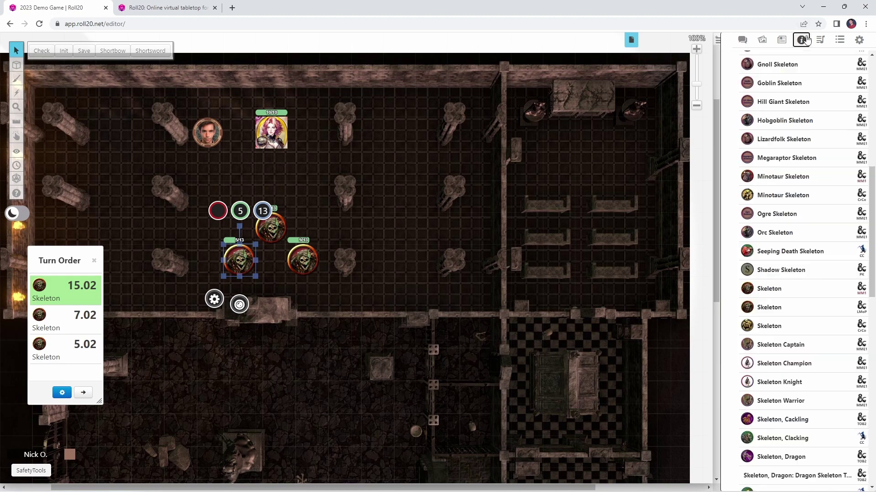
pyautogui.moveTo(769, 289); pyautogui.dragTo(395, 182)
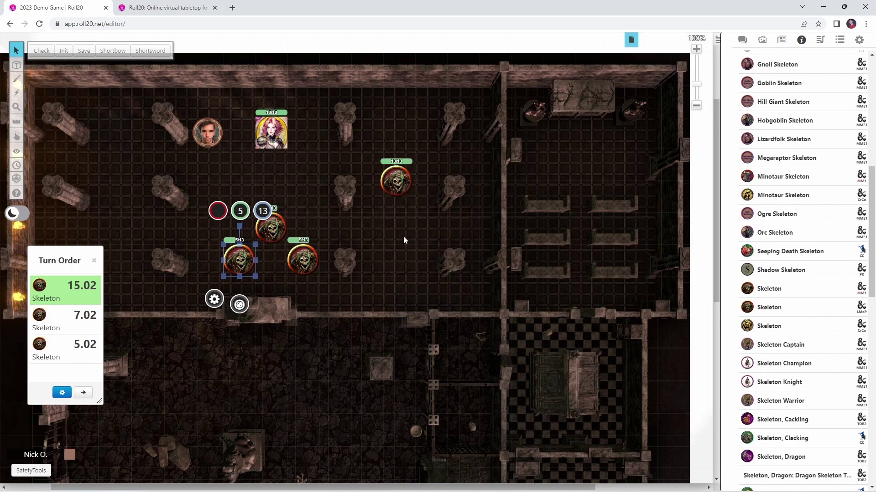
pyautogui.click(383, 179)
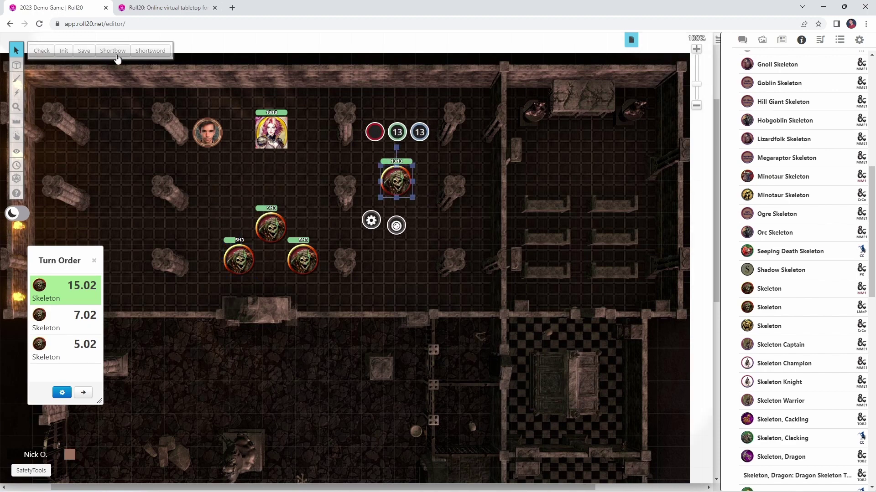